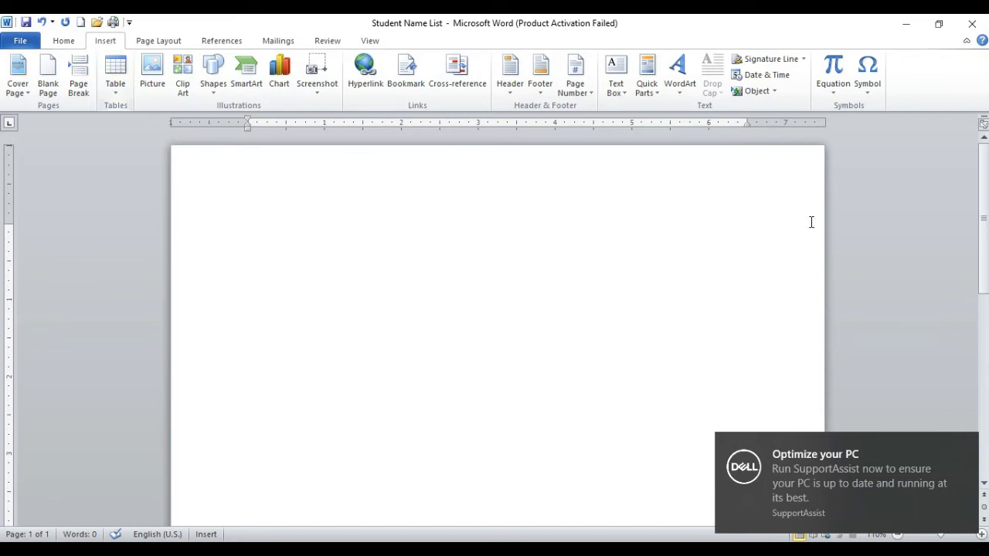
Insert a table with five columns and four rows on the blank page, and undo the insertion.
left_click(967, 448)
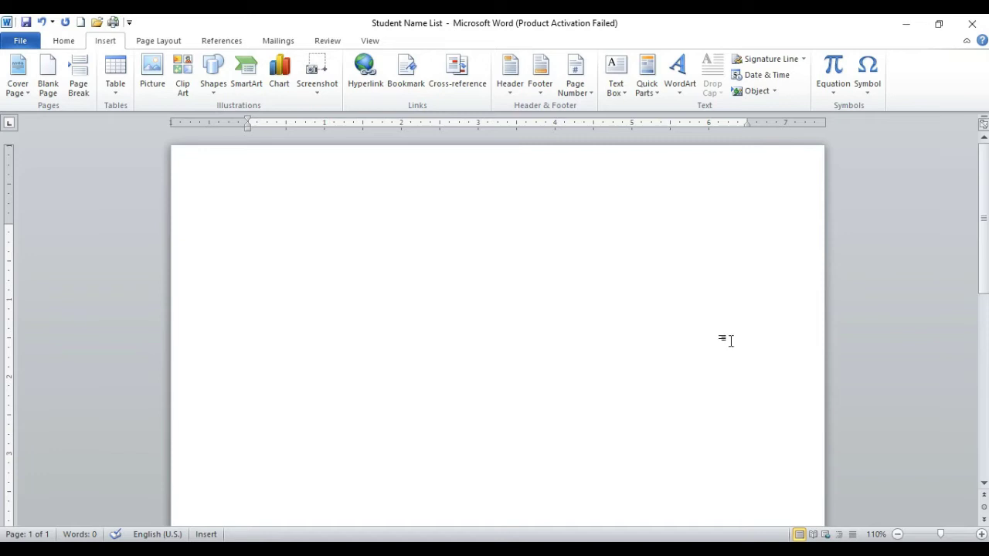
left_click(117, 91)
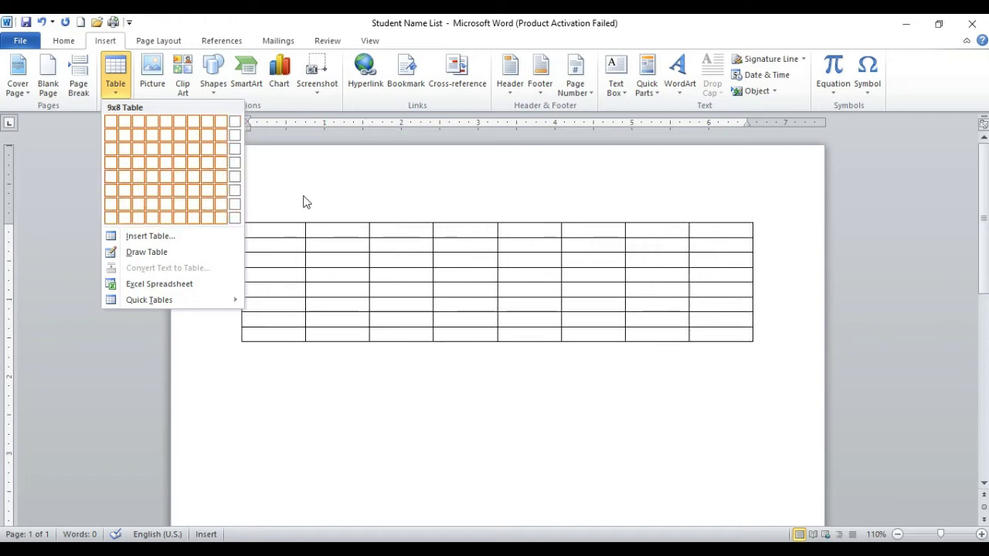
left_click(273, 229)
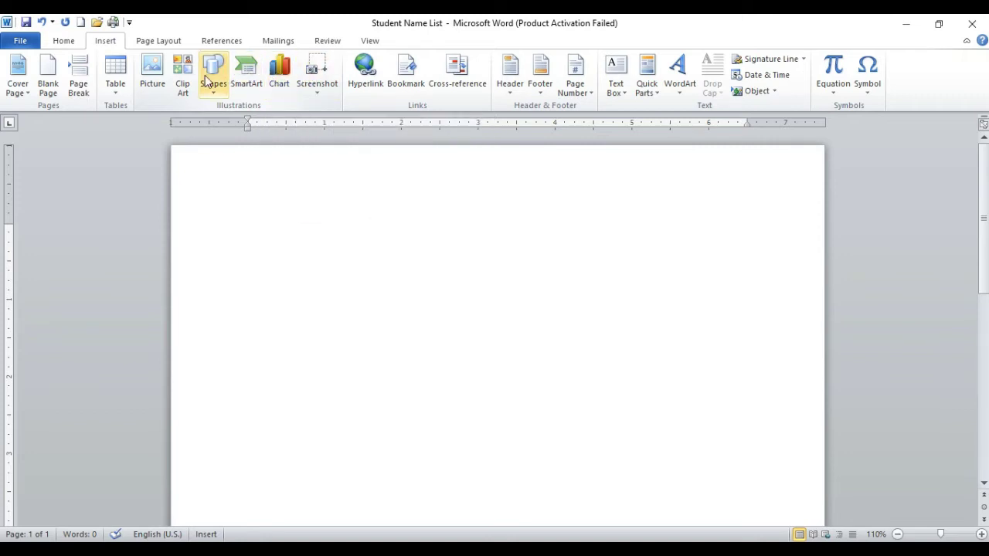
left_click(122, 88)
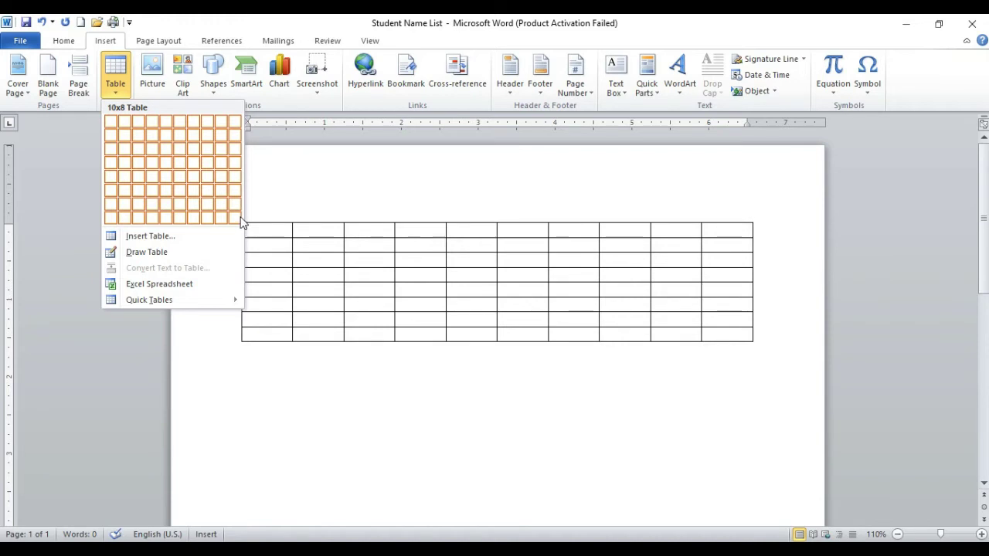
left_click(168, 174)
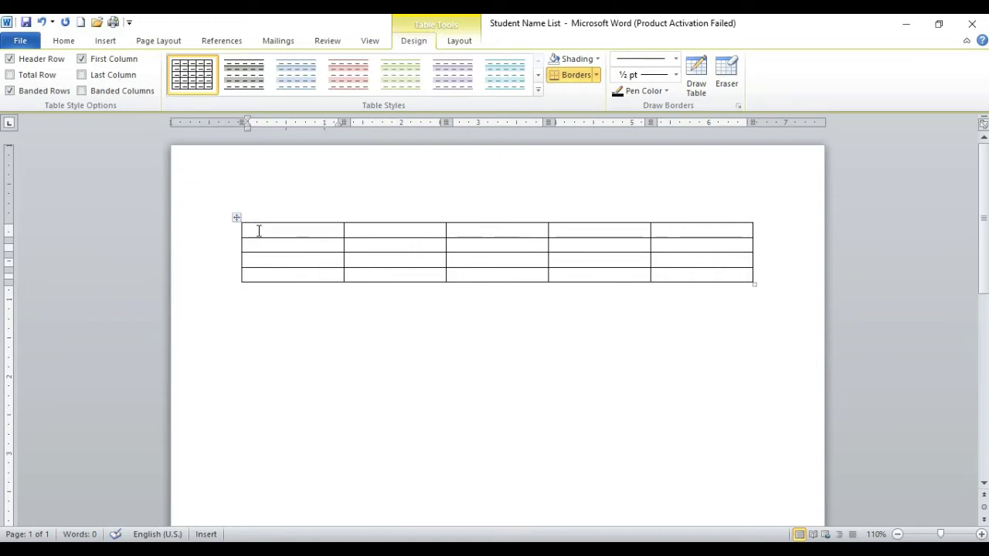
key("ctrl+z")
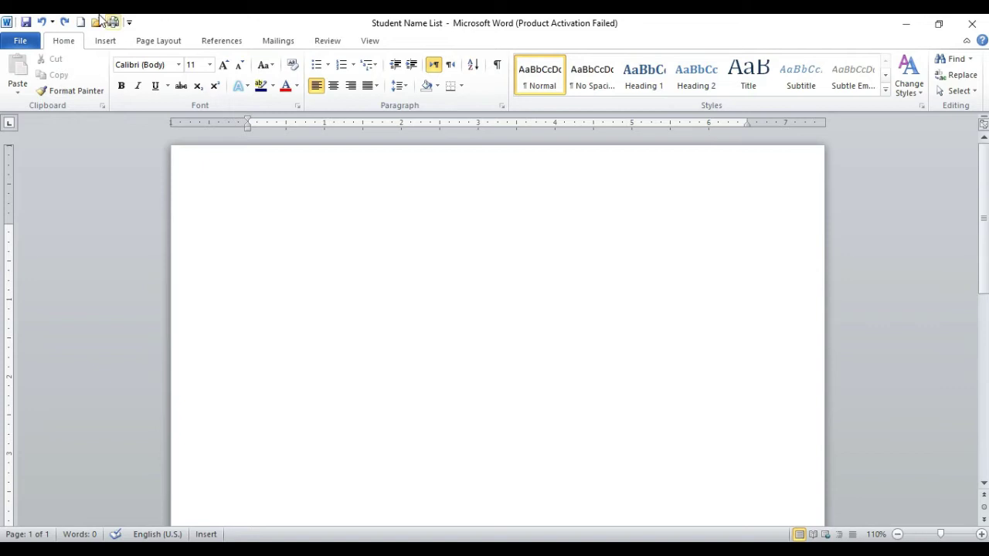
Insert a table with seven columns and five rows on the blank page, and undo the insertion.
left_click(110, 41)
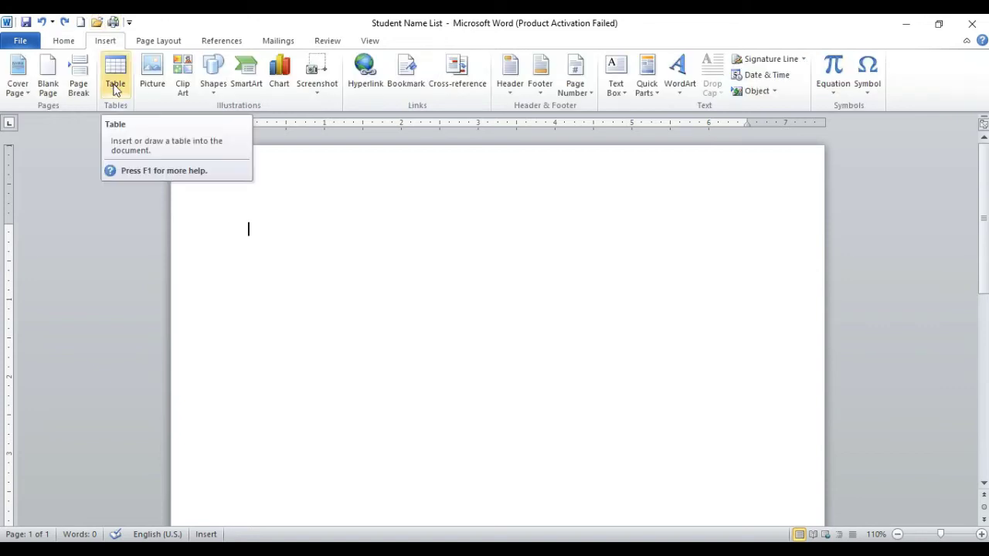
left_click(115, 87)
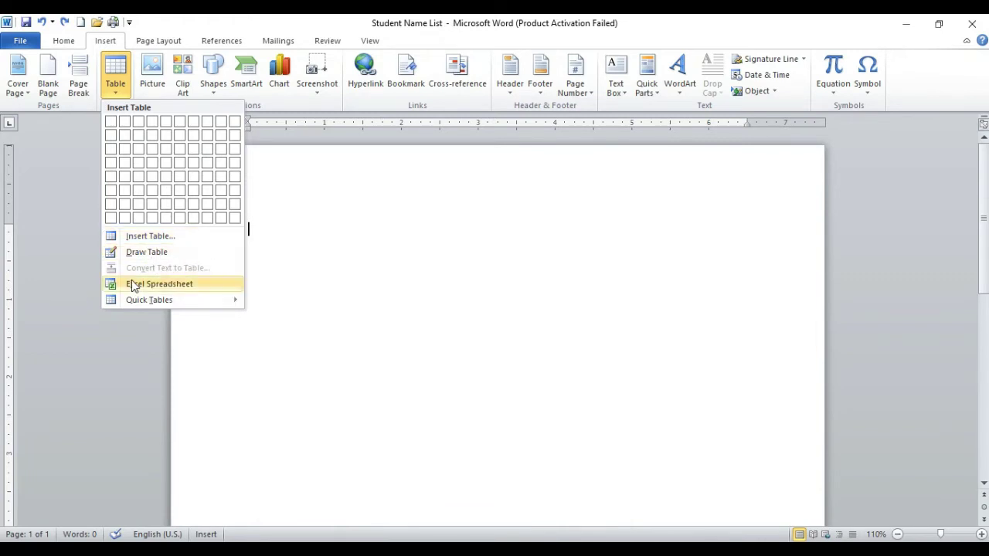
mouse_move(166, 300)
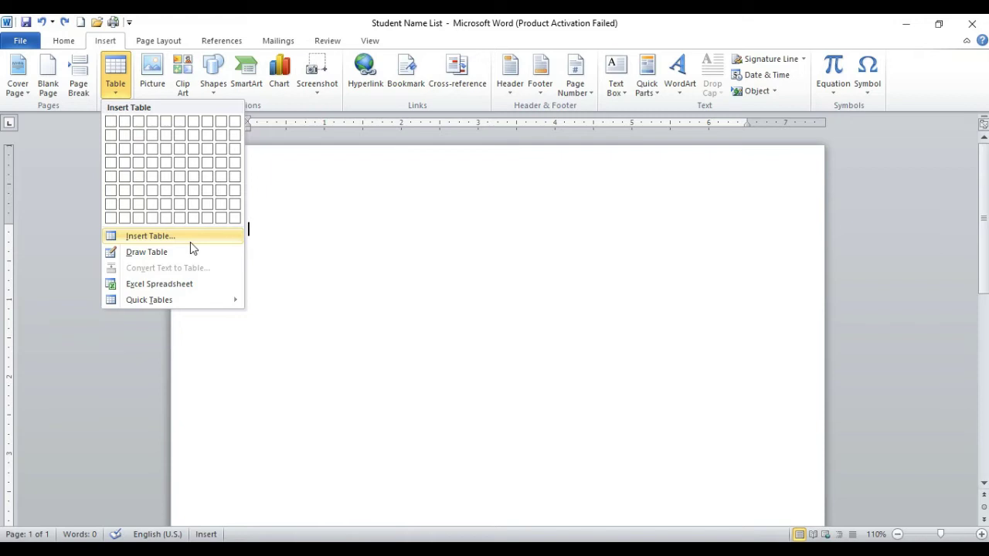
left_click(193, 182)
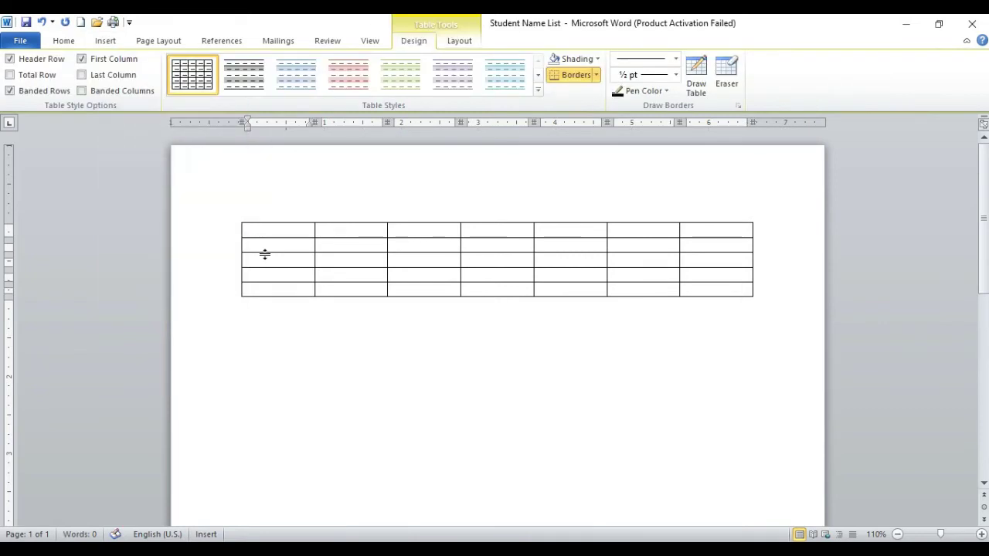
key("ctrl+z")
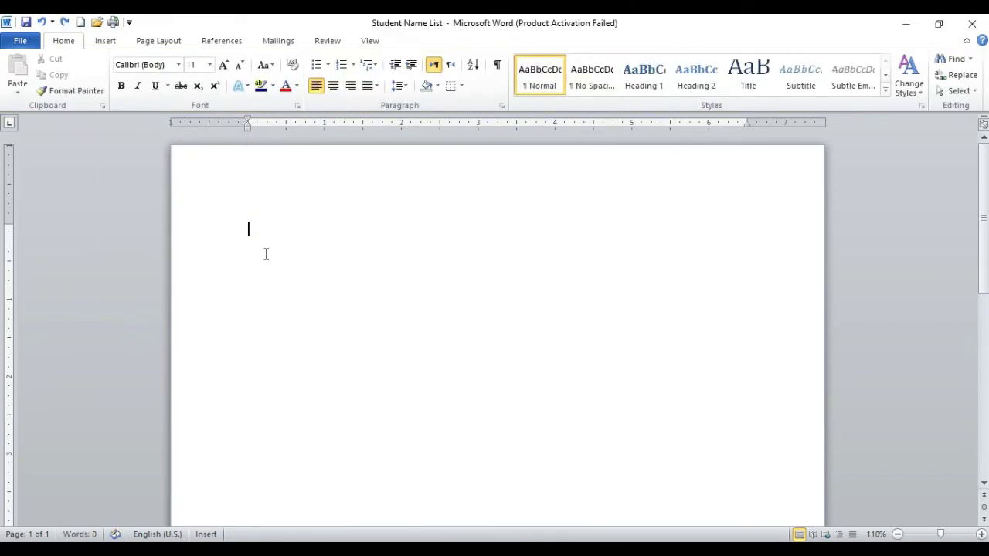
left_click(102, 41)
left_click(116, 91)
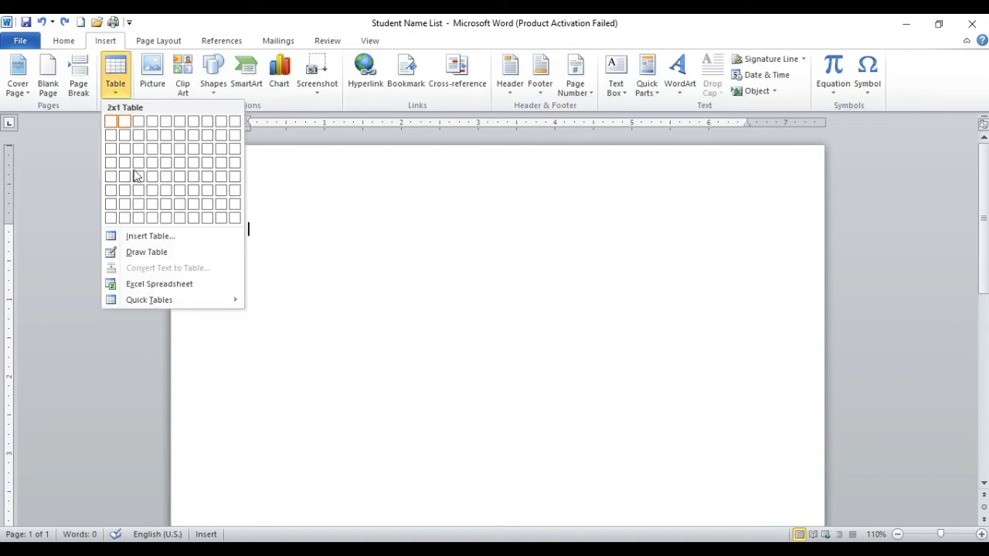
left_click(172, 236)
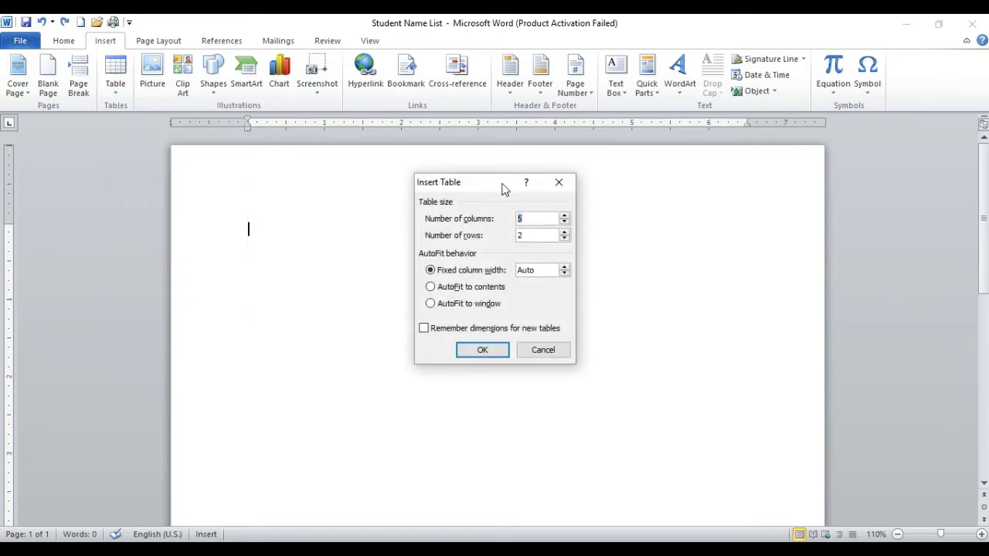
left_click_drag(502, 187, 520, 190)
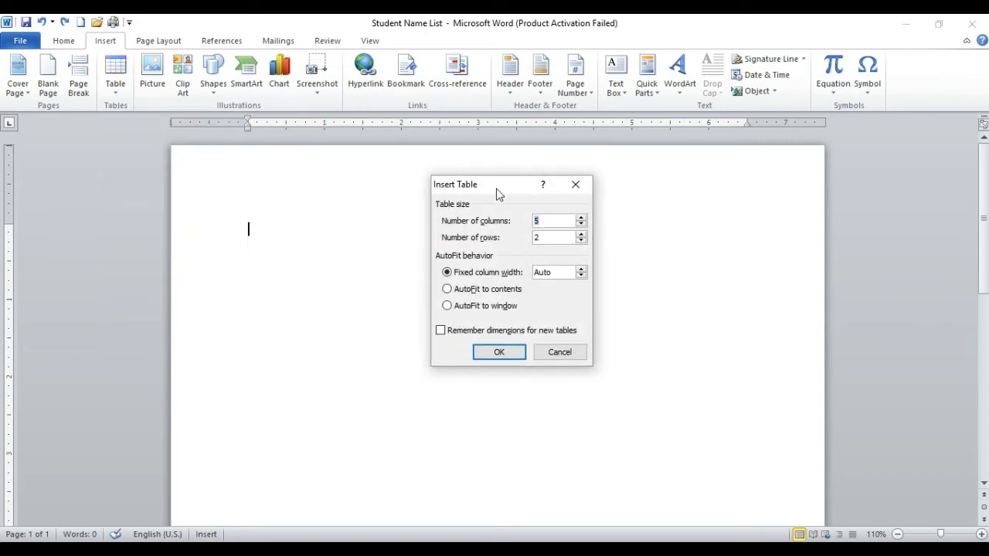
left_click(577, 187)
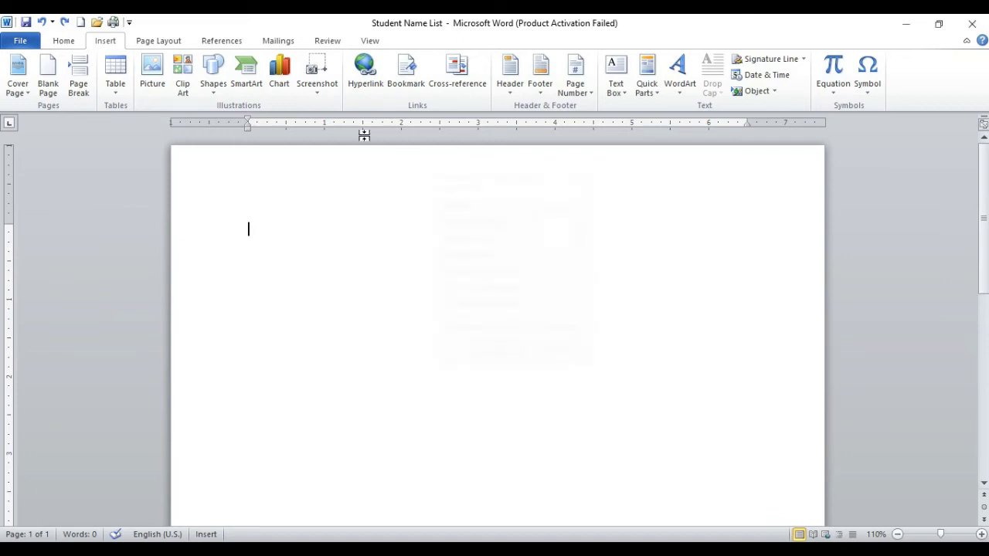
Insert a table with 25 columns and 15 rows at automatic fixed column width, and delete it from the page.
left_click(118, 86)
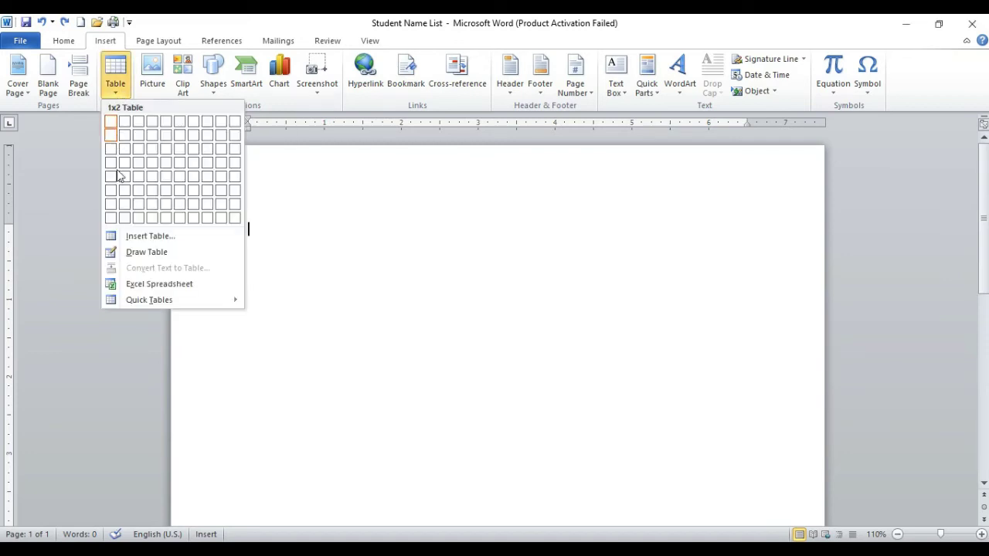
left_click(184, 238)
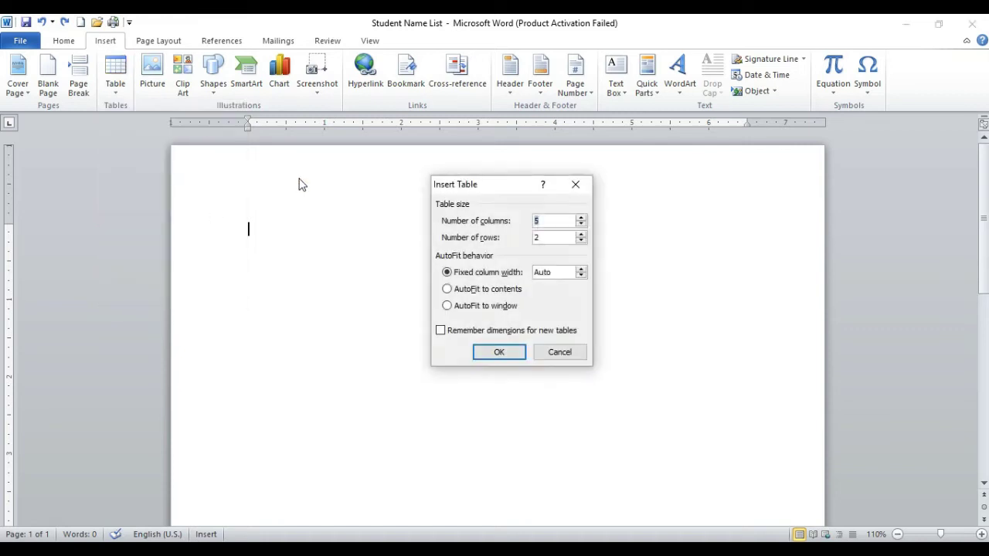
left_click_drag(504, 193, 463, 170)
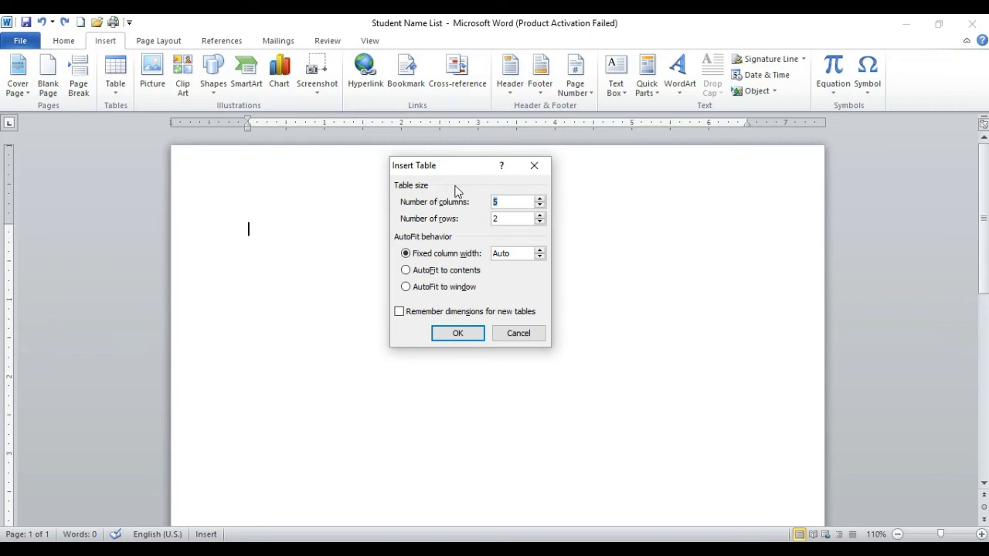
double_click(510, 218)
double_click(499, 202)
type("25")
key("Tab")
type("15")
left_click_drag(511, 256, 454, 254)
left_click(519, 254)
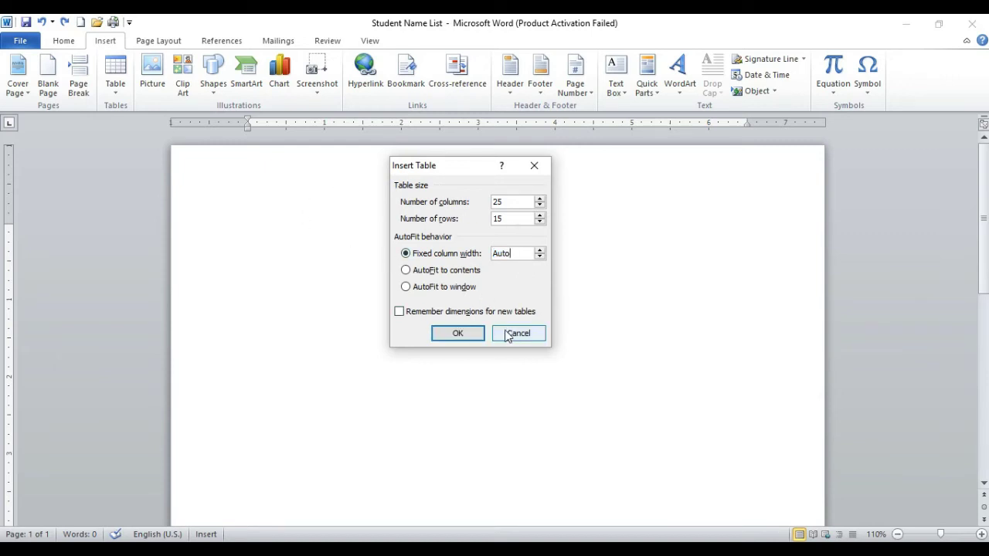
left_click(460, 335)
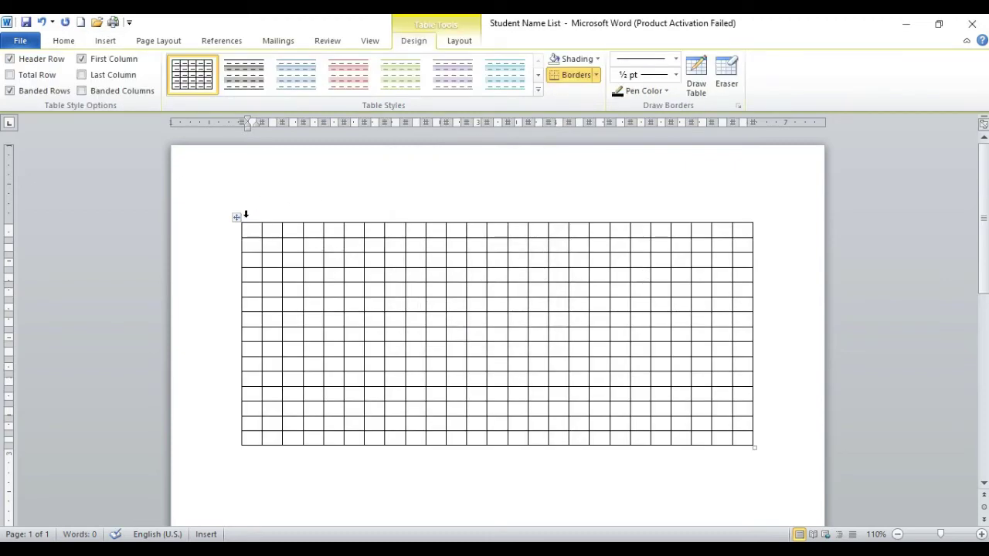
key("ctrl+a")
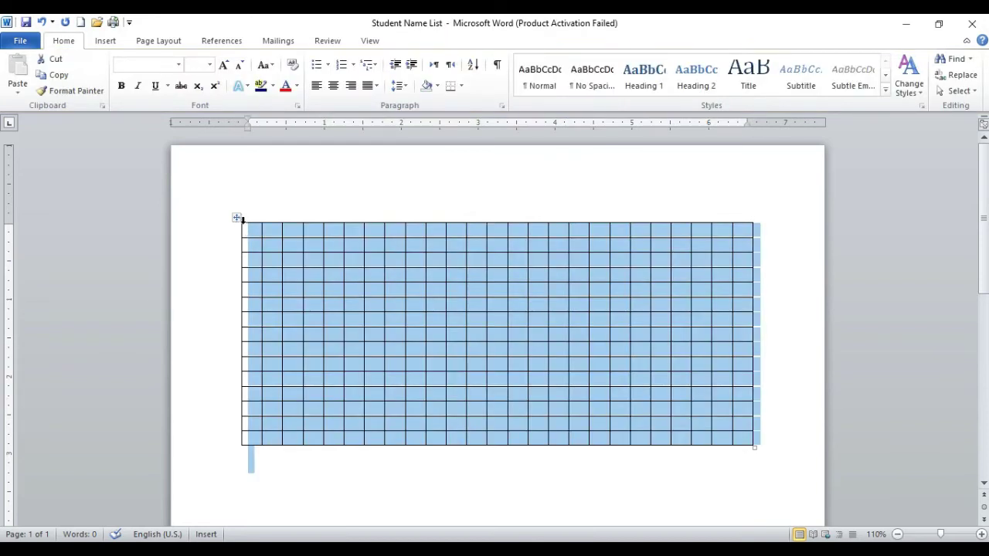
key("Delete")
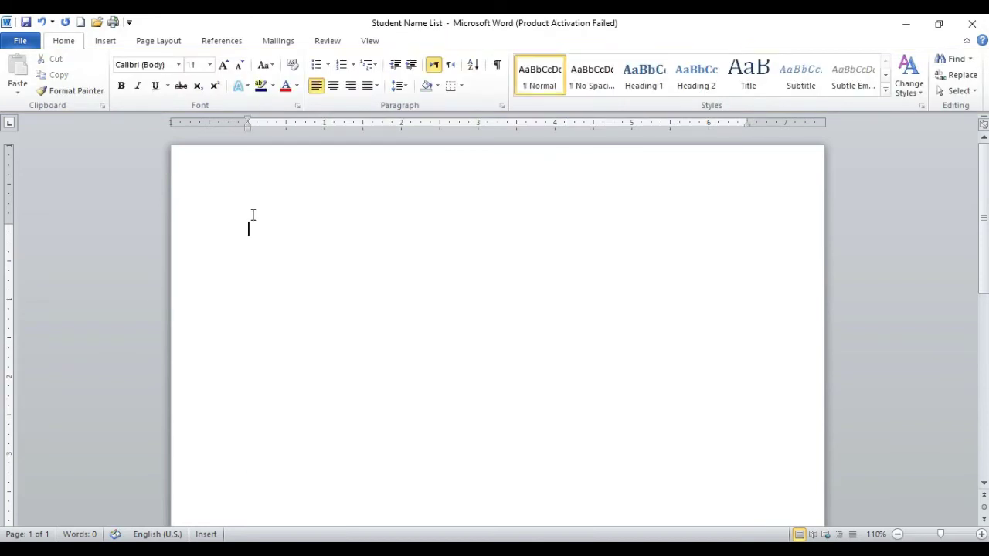
Draw a single-cell table about 6.25 inches wide at the start of the page, and undo it.
left_click(103, 41)
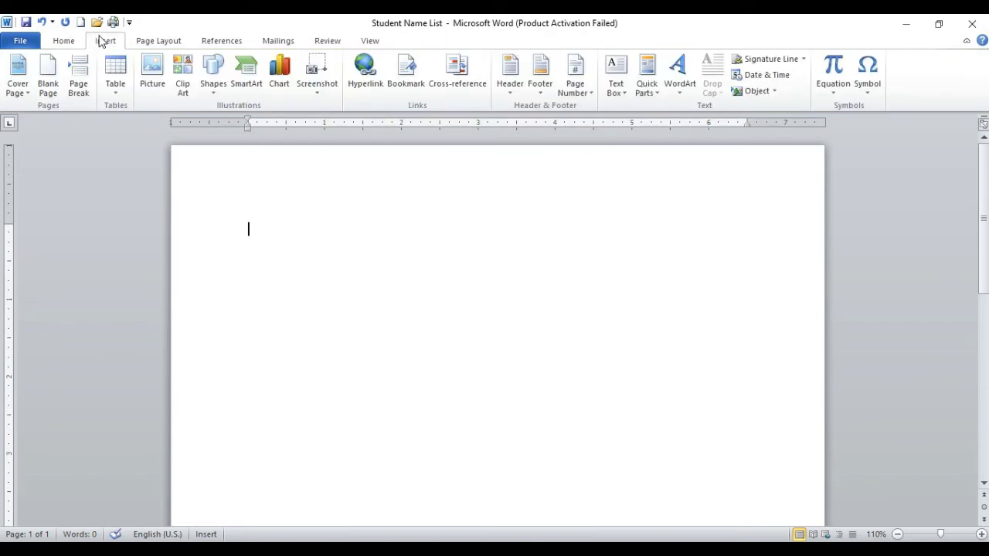
left_click(122, 91)
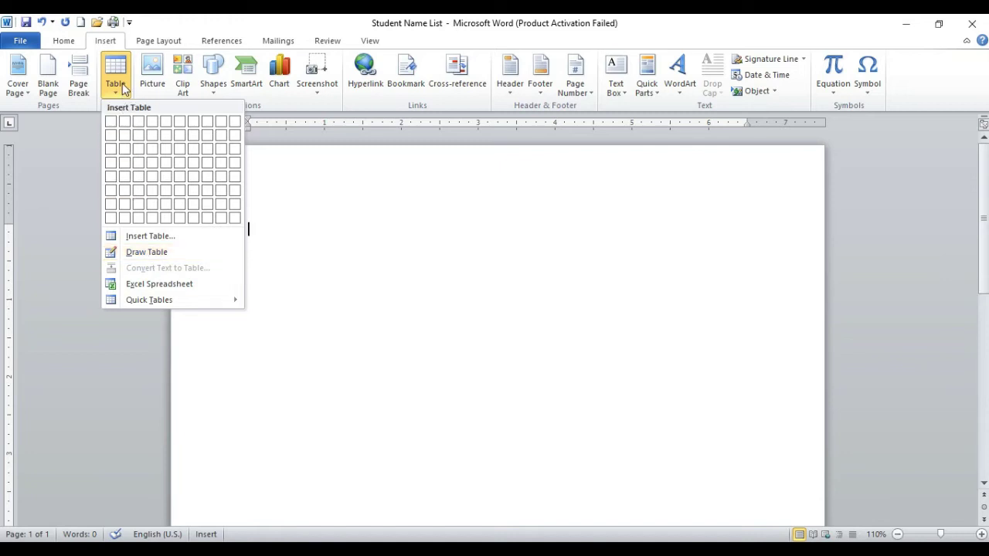
left_click(122, 89)
left_click(121, 93)
mouse_move(170, 298)
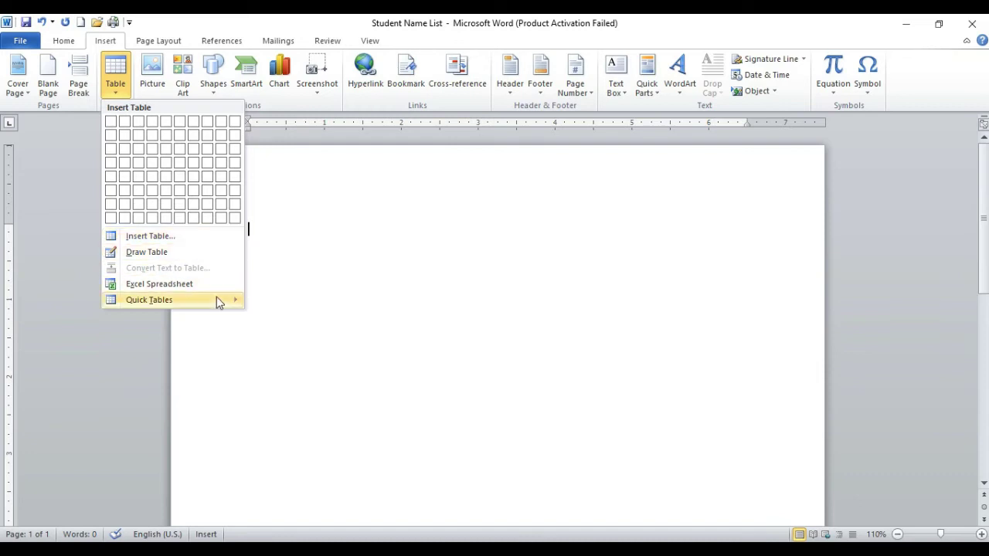
left_click(198, 253)
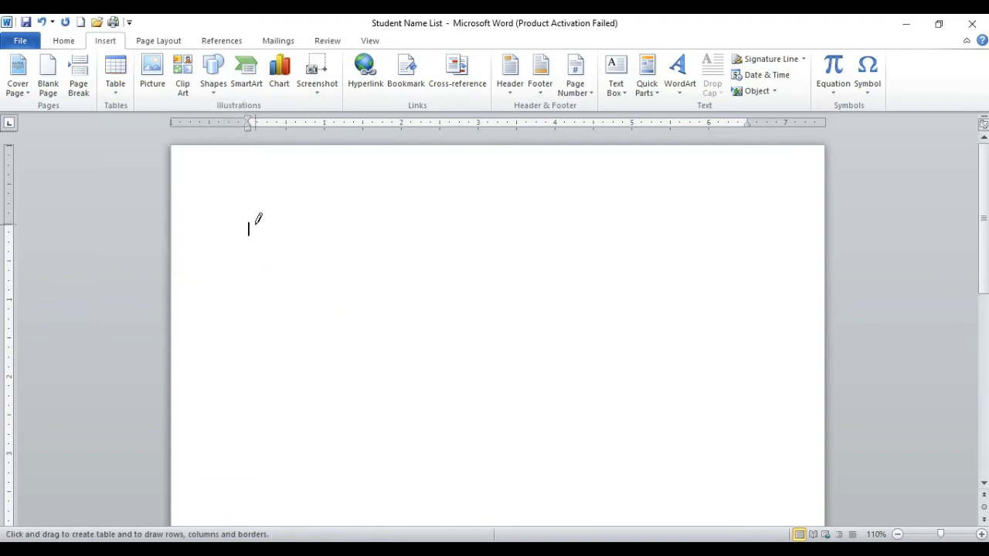
mouse_move(256, 223)
left_mouse_down()
mouse_move(306, 248)
mouse_move(513, 281)
mouse_move(672, 283)
mouse_move(715, 248)
mouse_move(736, 250)
left_mouse_up()
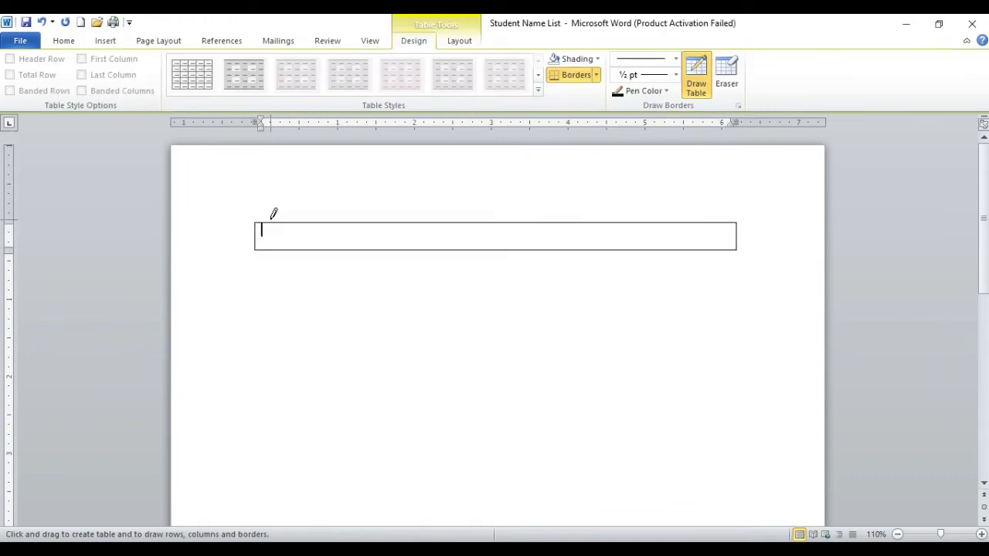
key("ctrl+z")
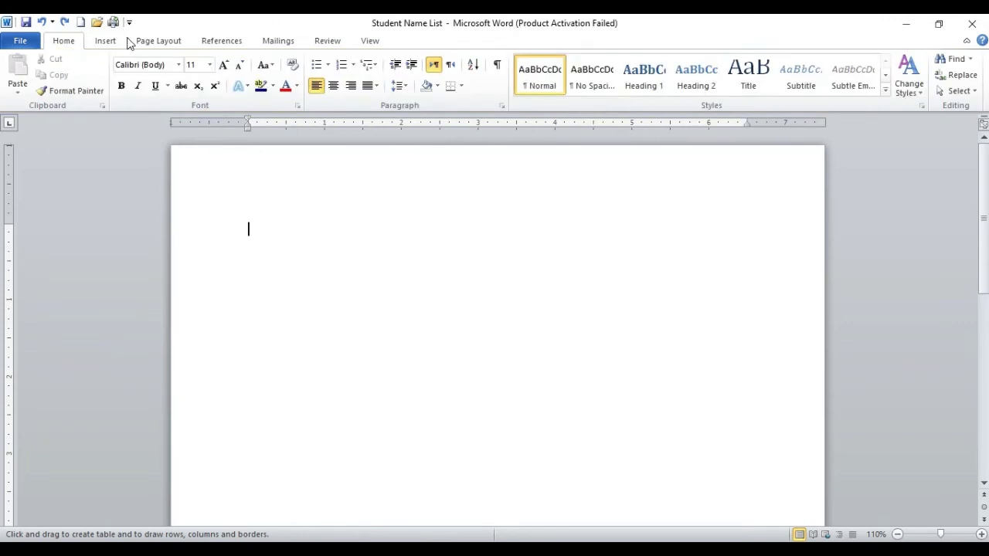
Draw the outer frame of a one-row table about 6.5 inches wide at the start of the page.
left_click(108, 41)
left_click(117, 88)
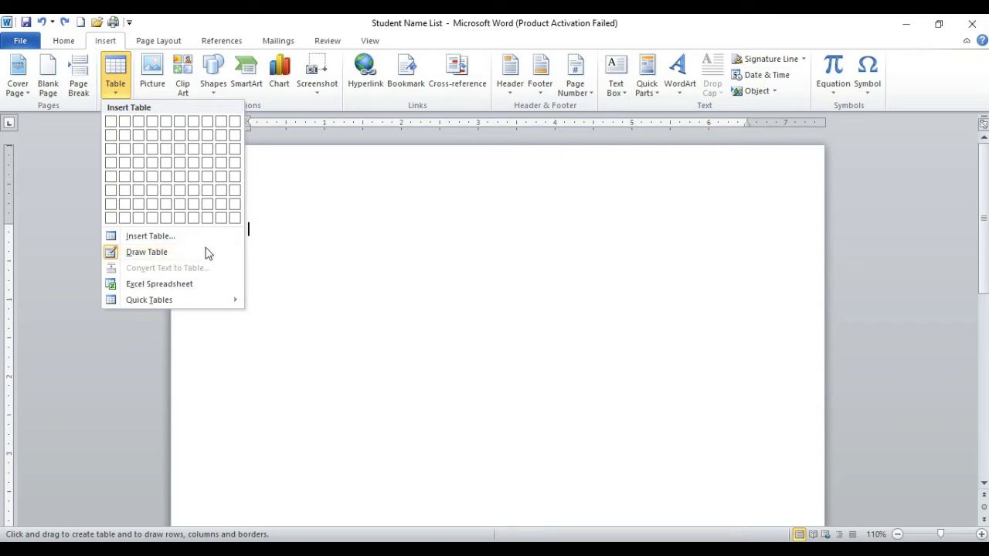
left_click(155, 252)
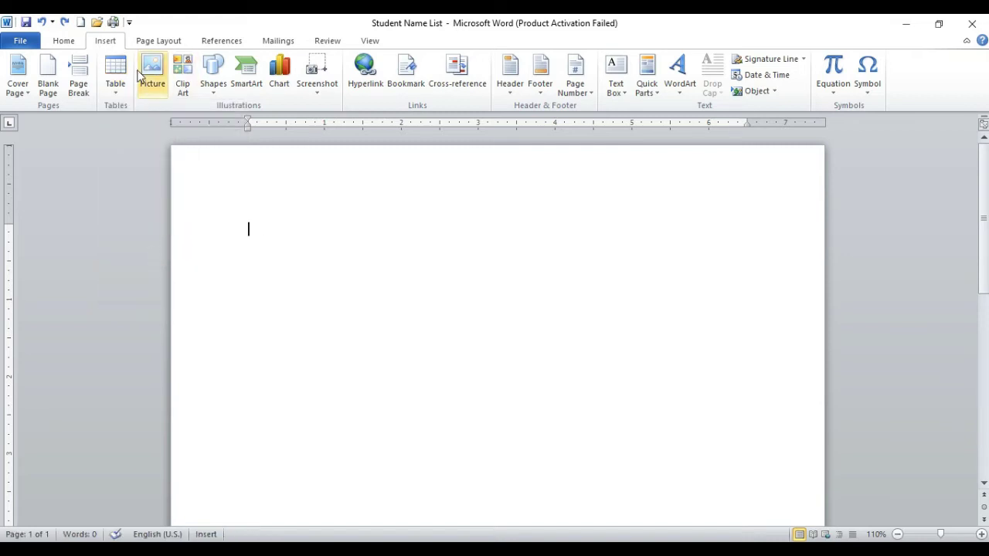
left_click(115, 77)
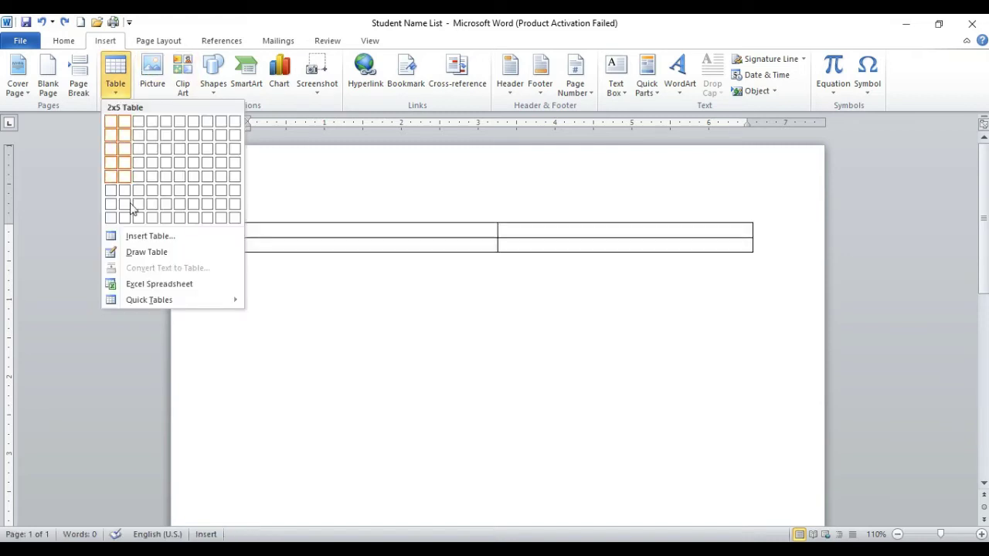
left_click(146, 253)
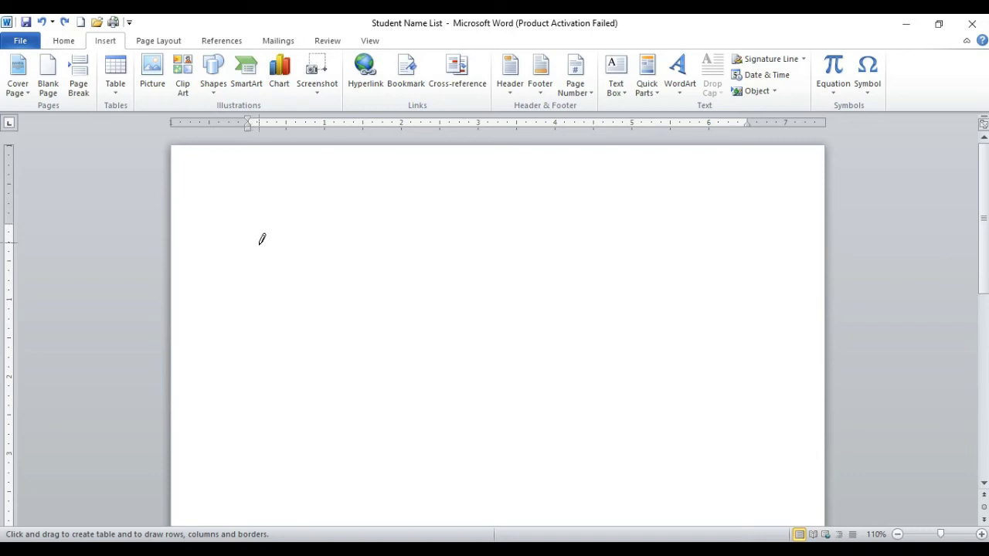
mouse_move(250, 223)
left_mouse_down()
mouse_move(283, 242)
mouse_move(525, 250)
mouse_move(685, 239)
mouse_move(784, 251)
mouse_move(752, 250)
left_mouse_up()
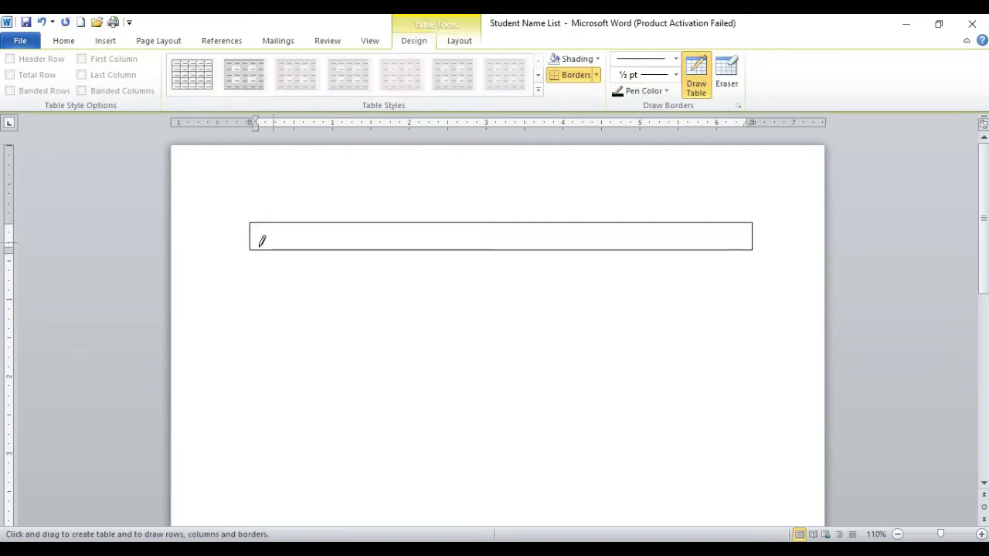
Draw three vertical borders inside the table frame to divide it into four columns.
left_click_drag(335, 218, 330, 247)
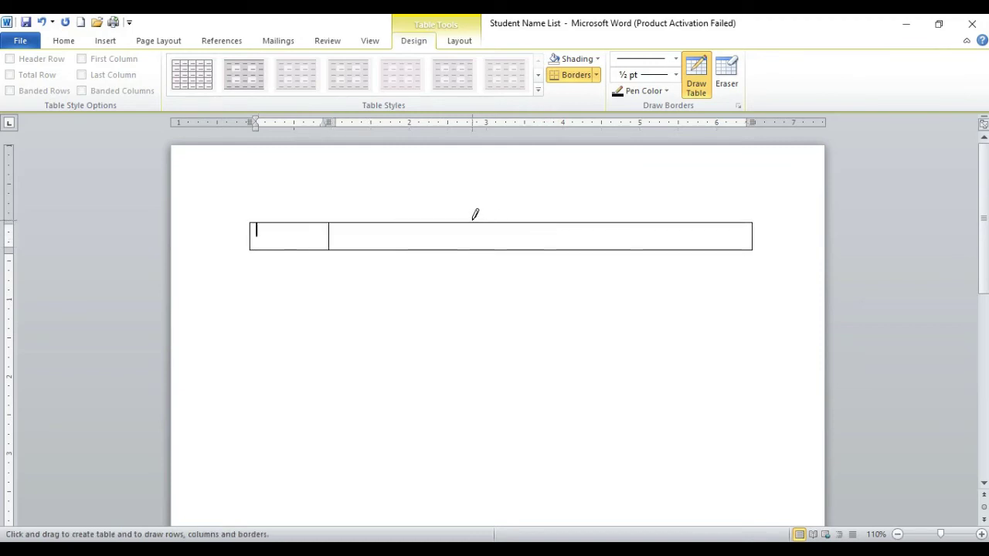
left_click_drag(475, 218, 472, 247)
left_click_drag(636, 217, 636, 248)
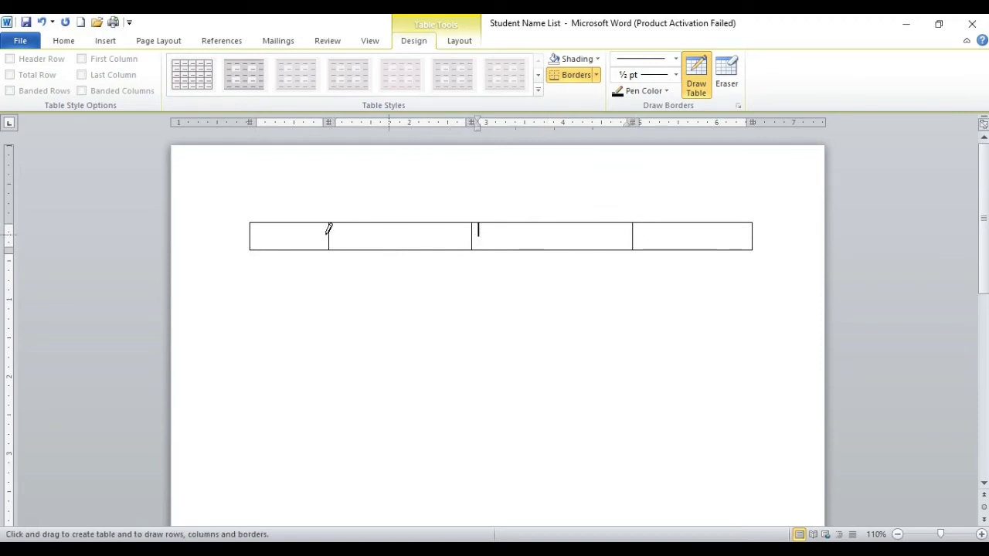
Draw a second row beneath the four-column row and divide it with four vertical borders, extending the last border through both rows.
mouse_move(252, 248)
left_mouse_down()
mouse_move(504, 286)
mouse_move(785, 281)
mouse_move(754, 269)
left_mouse_up()
left_click_drag(333, 245, 332, 272)
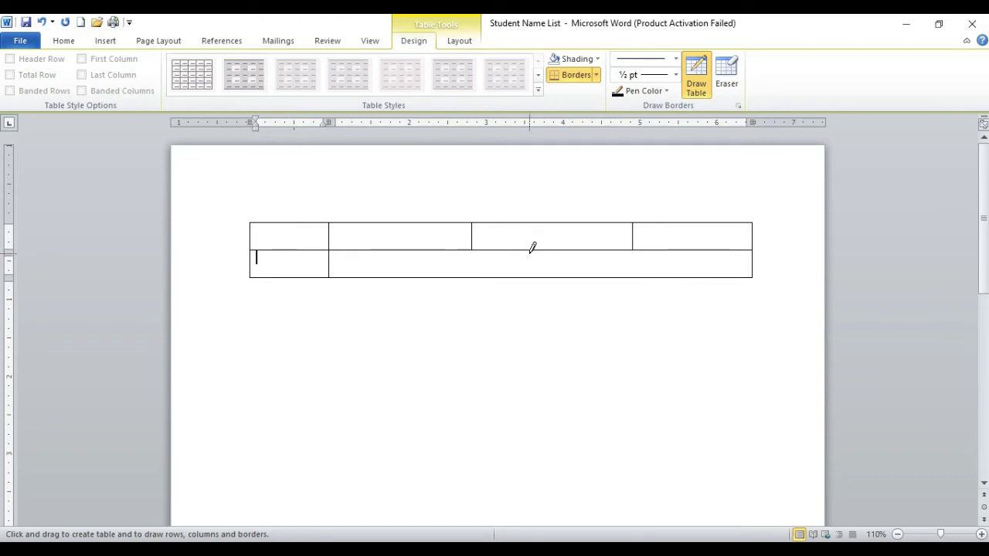
left_click_drag(533, 247, 533, 271)
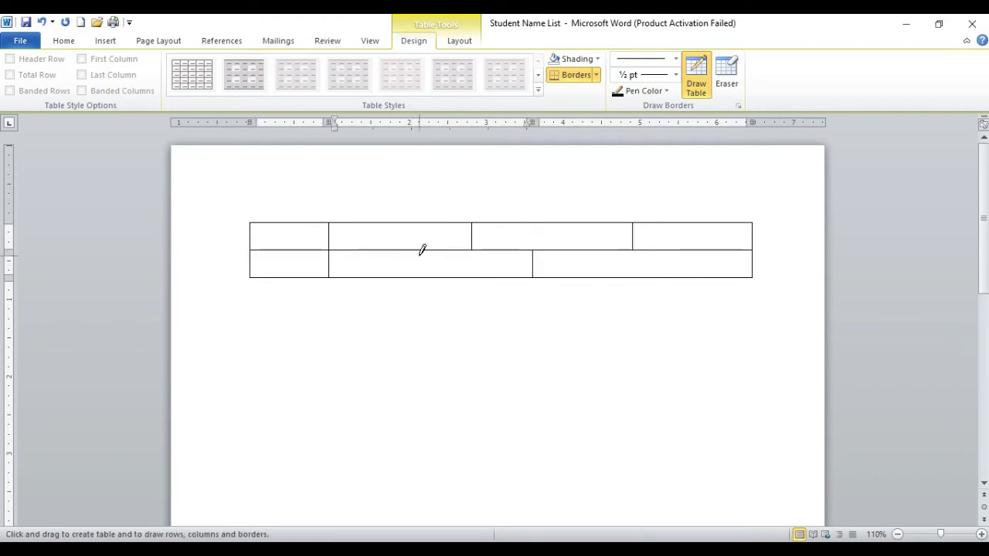
left_click_drag(422, 250, 421, 276)
left_click_drag(691, 242, 687, 271)
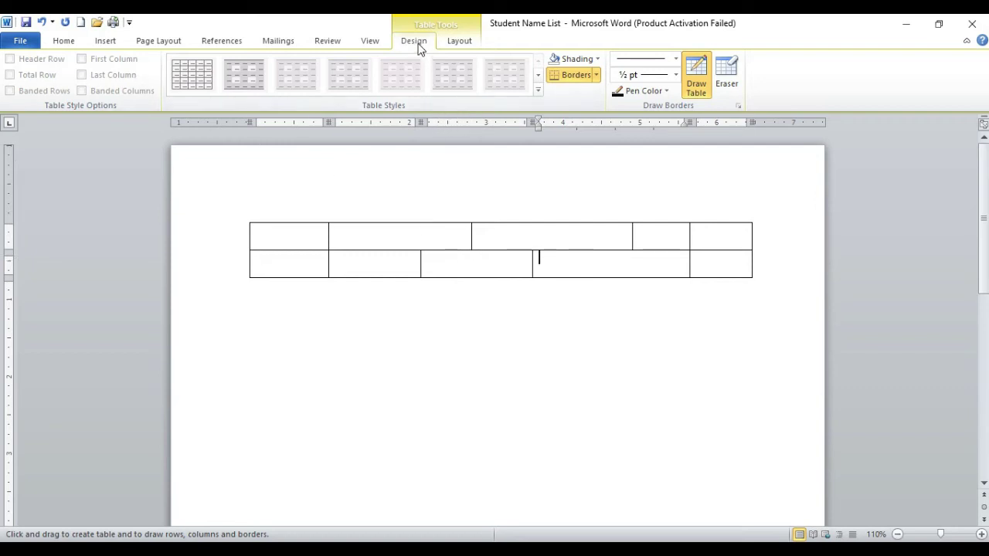
left_click(457, 44)
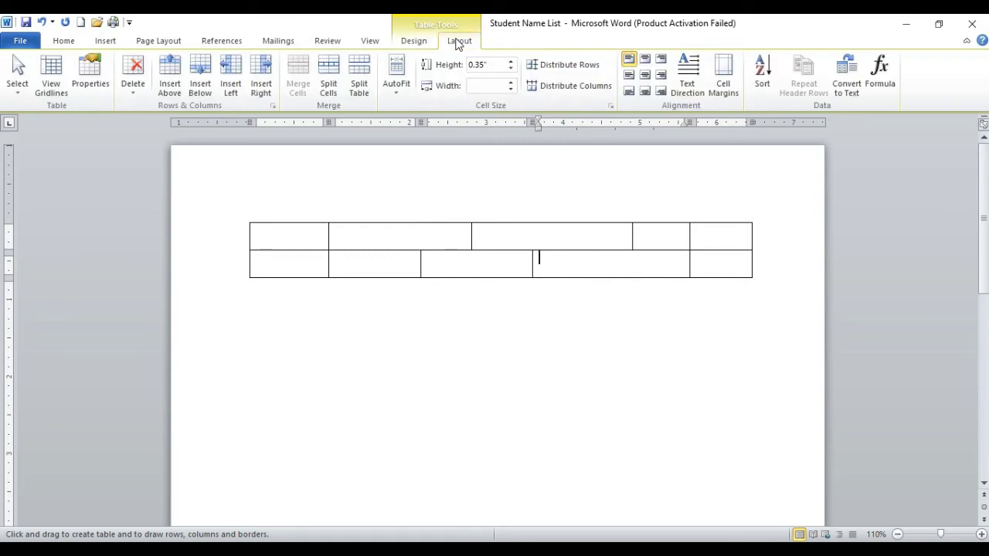
left_click(432, 46)
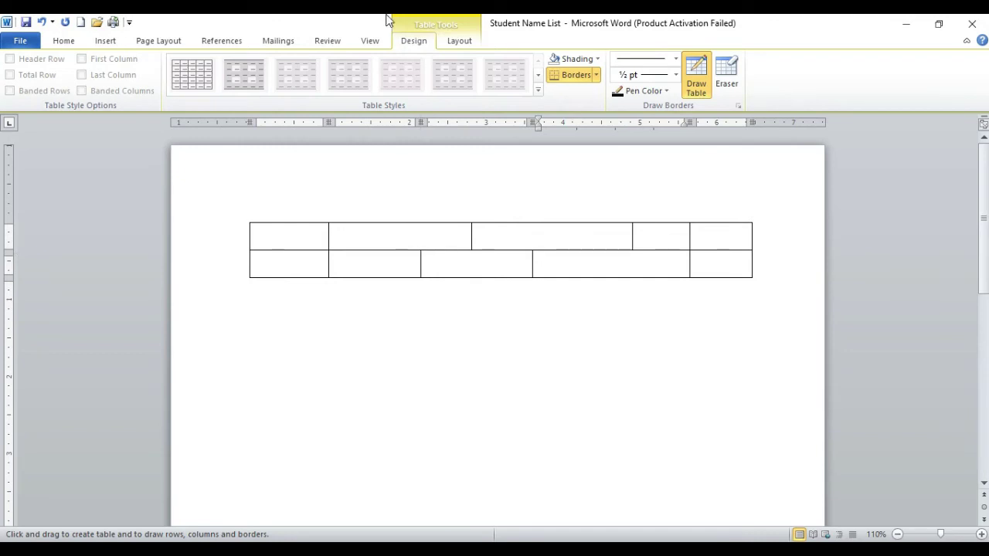
left_click(456, 44)
left_click(411, 42)
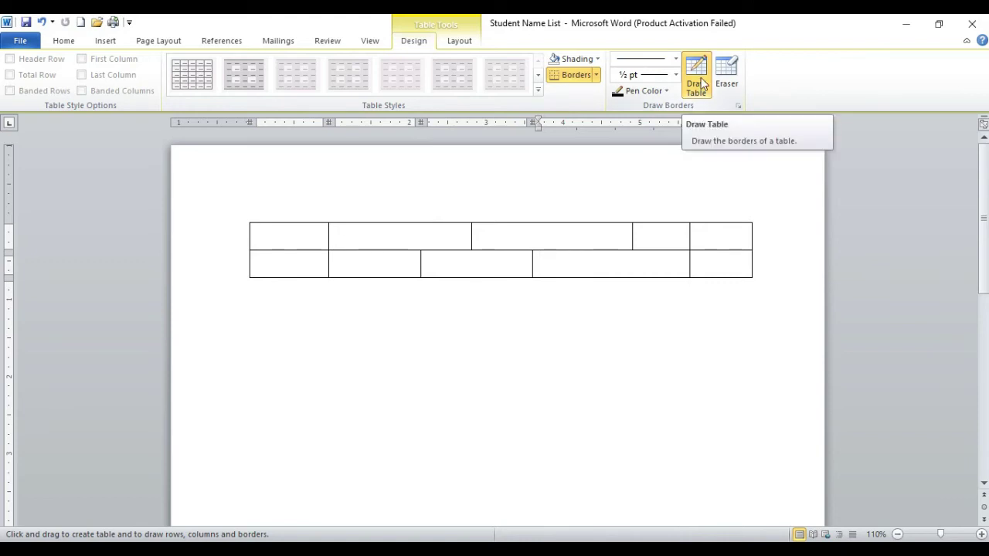
left_click(595, 75)
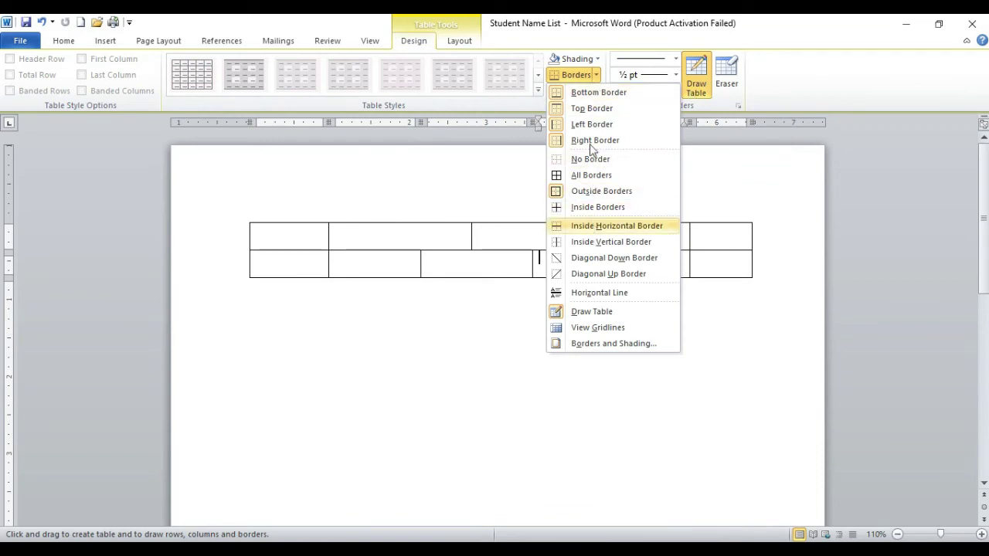
Draw a single-cell table about 4.3 inches wide below the first table, using a triple-line border of ¾ pt.
left_click(676, 59)
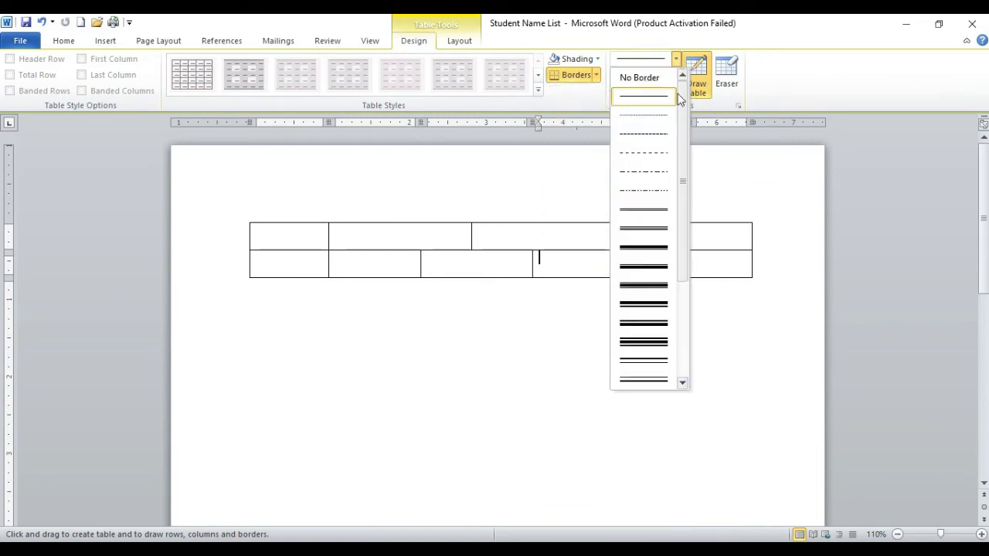
left_click(650, 250)
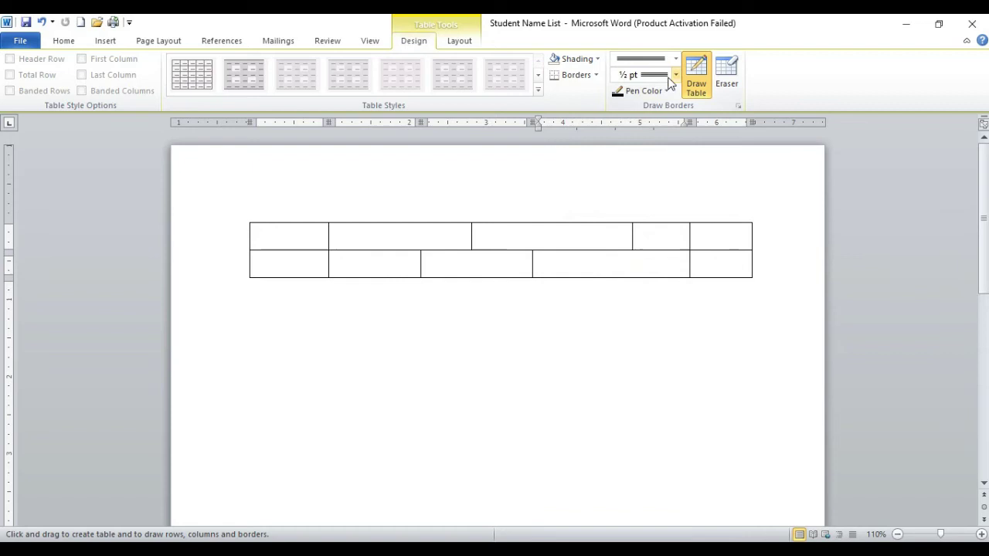
left_click(676, 75)
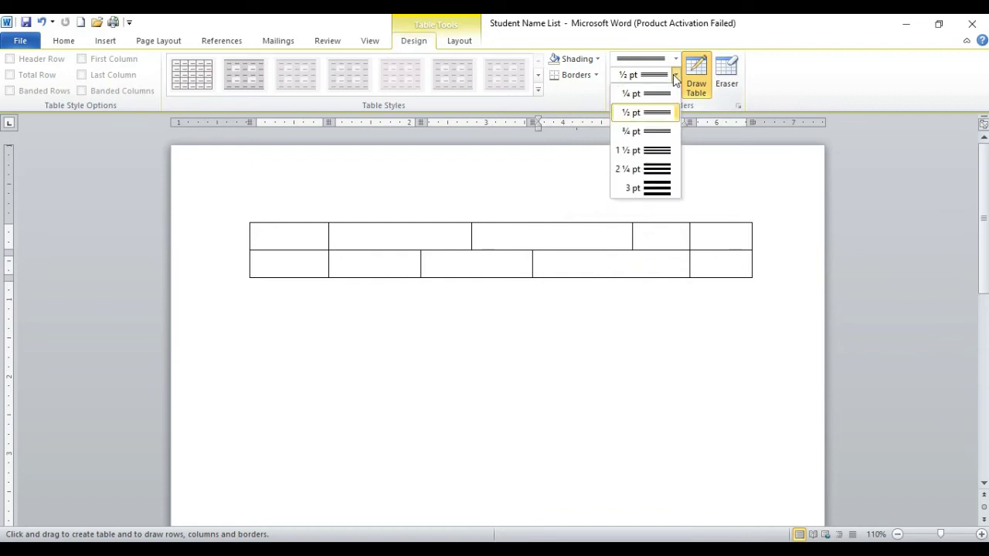
left_click(645, 132)
mouse_move(293, 307)
left_mouse_down()
mouse_move(511, 377)
mouse_move(624, 377)
left_mouse_up()
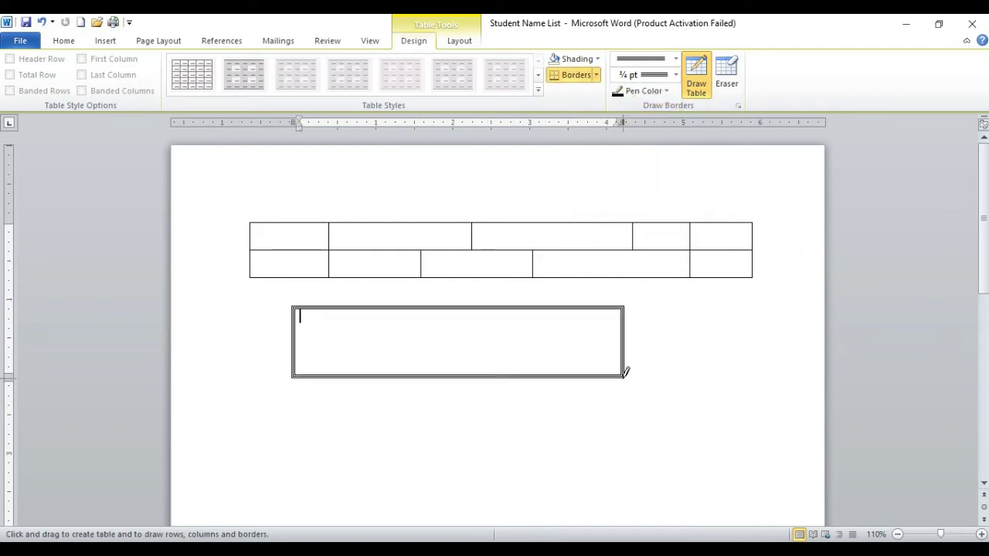
Draw a dark blue single-cell table about 4.2 inches wide below the others, and redraw the line between the first table's rows in that style.
left_click(667, 93)
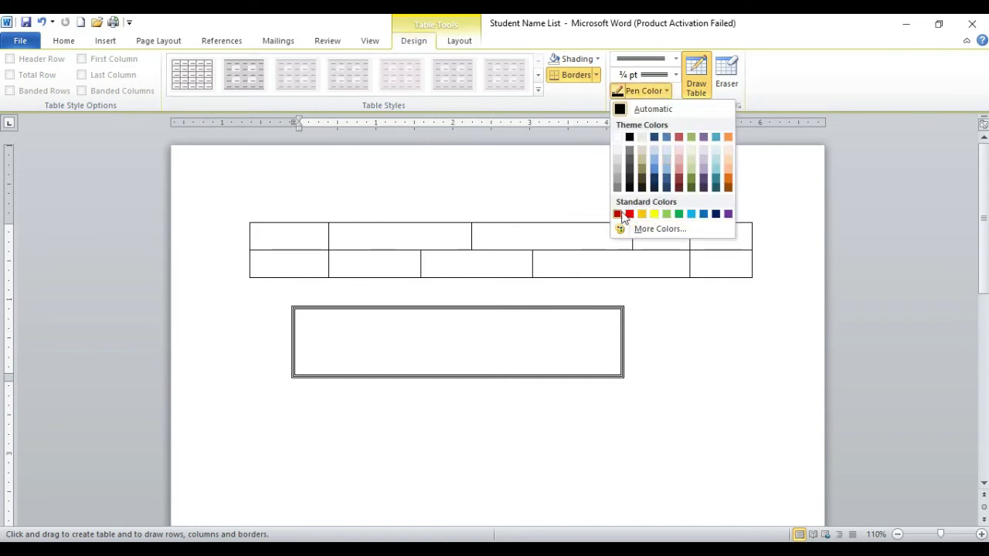
left_click(714, 216)
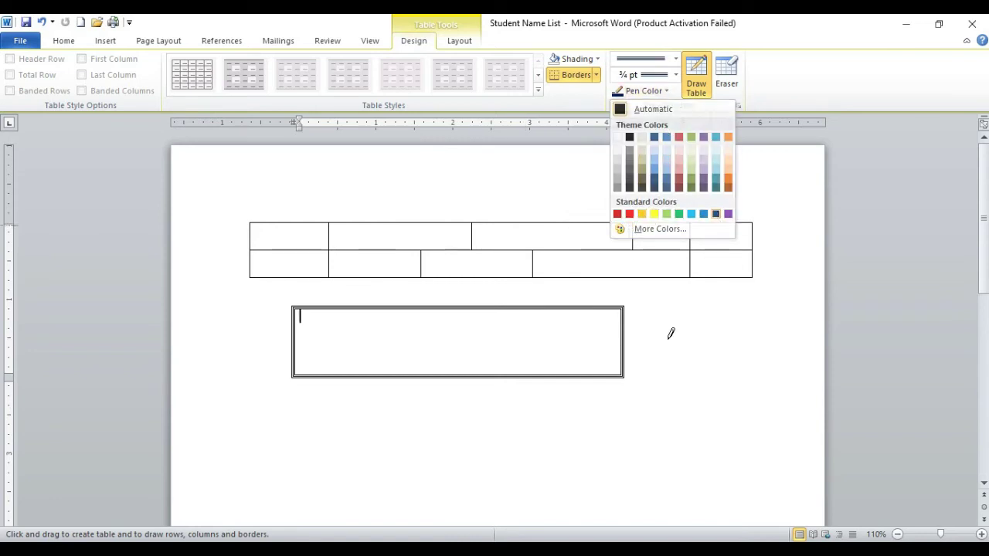
mouse_move(403, 407)
left_mouse_down()
mouse_move(515, 448)
mouse_move(727, 455)
left_mouse_up()
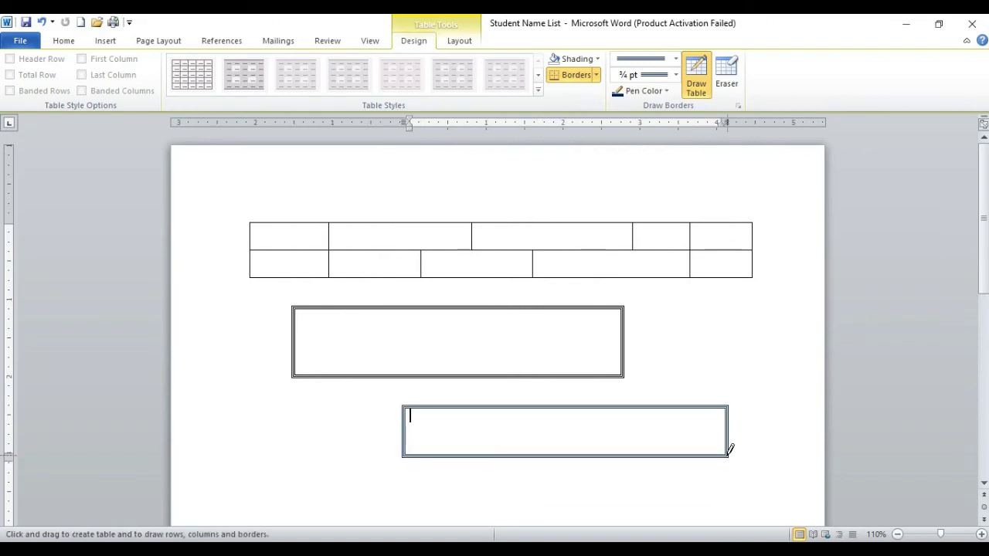
left_click_drag(267, 243, 762, 238)
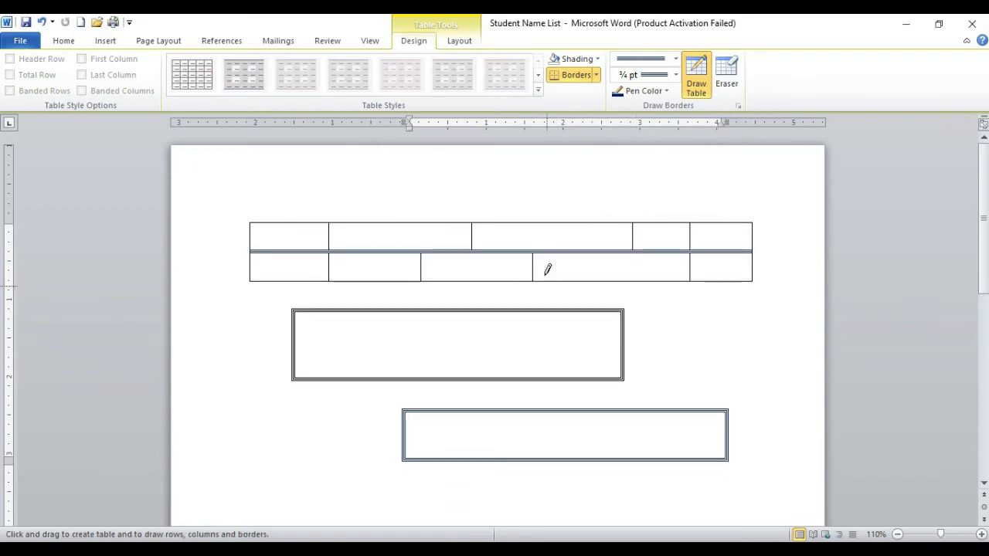
Draw a small nested cell, two vertical borders and two horizontal borders inside the middle table with the dark blue triple line.
left_click_drag(431, 311, 414, 366)
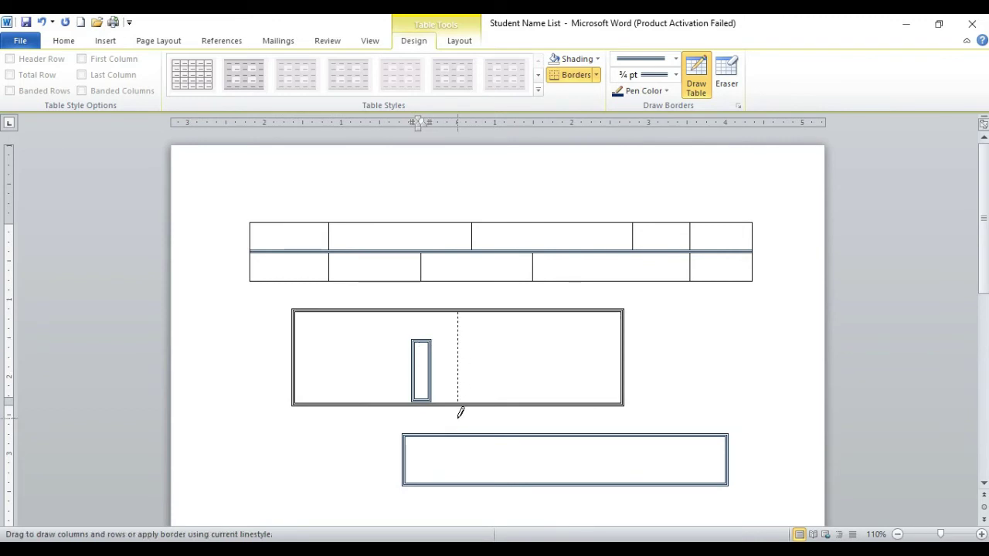
left_click_drag(457, 311, 460, 412)
left_click_drag(555, 308, 551, 390)
left_click_drag(297, 324, 626, 323)
left_click_drag(297, 371, 641, 360)
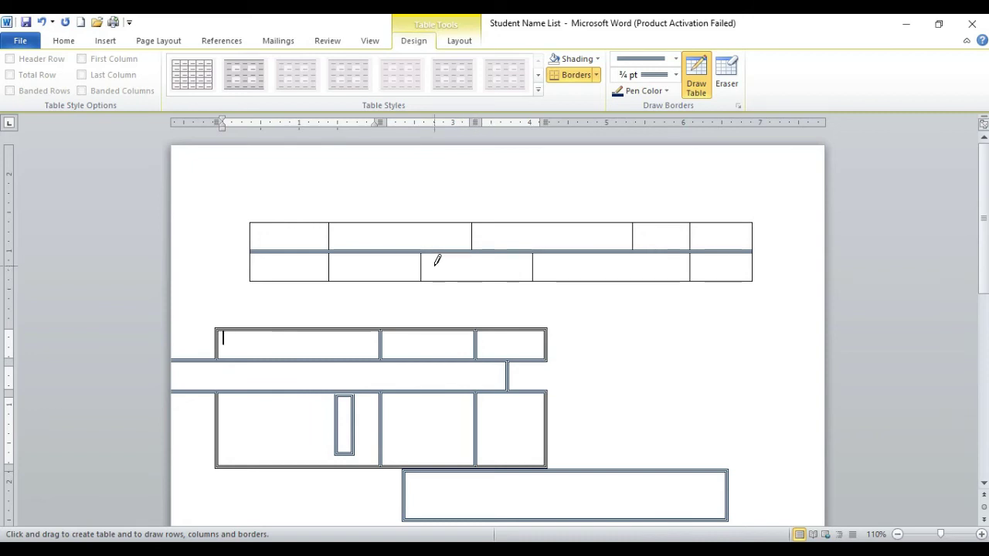
Stop drawing borders and delete all the tables from the page.
key("Escape")
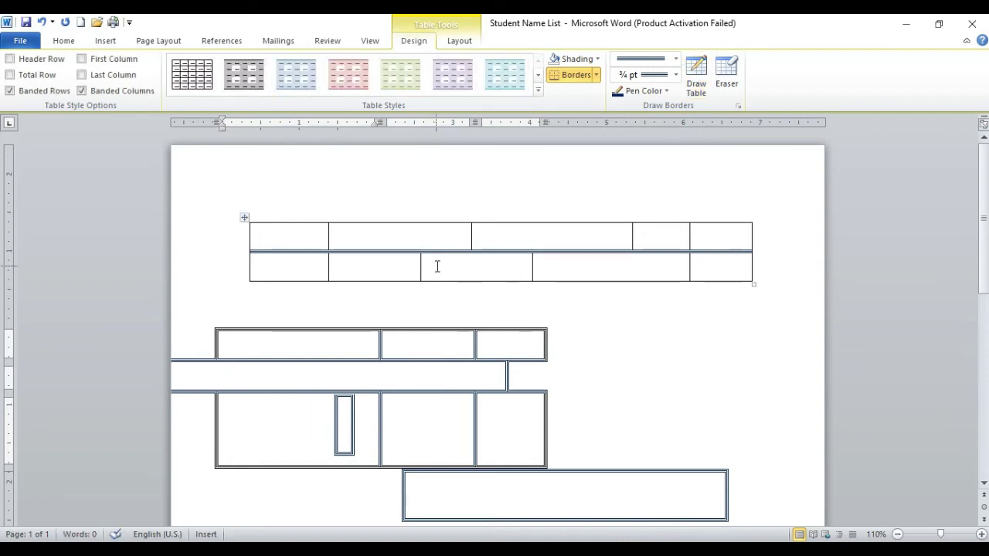
key("ctrl+a")
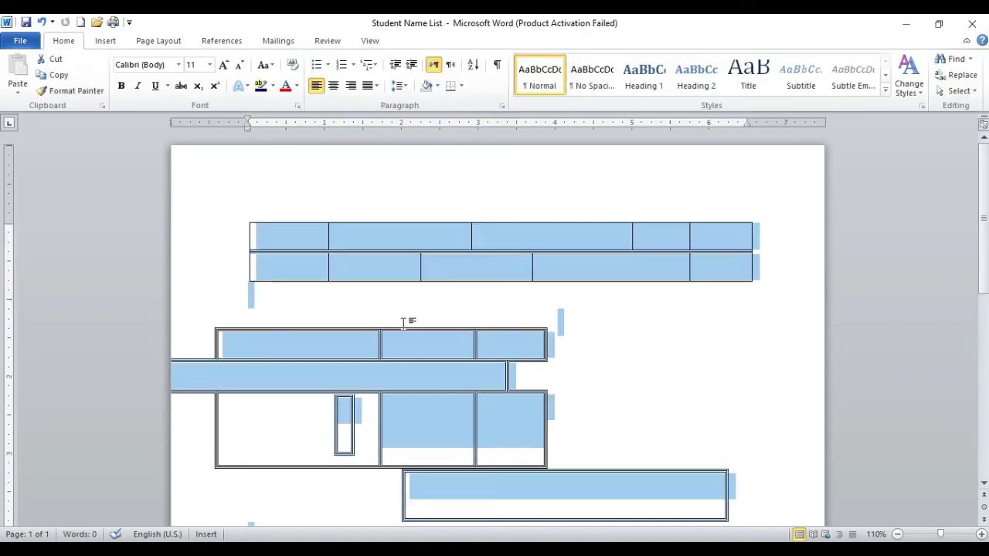
key("Delete")
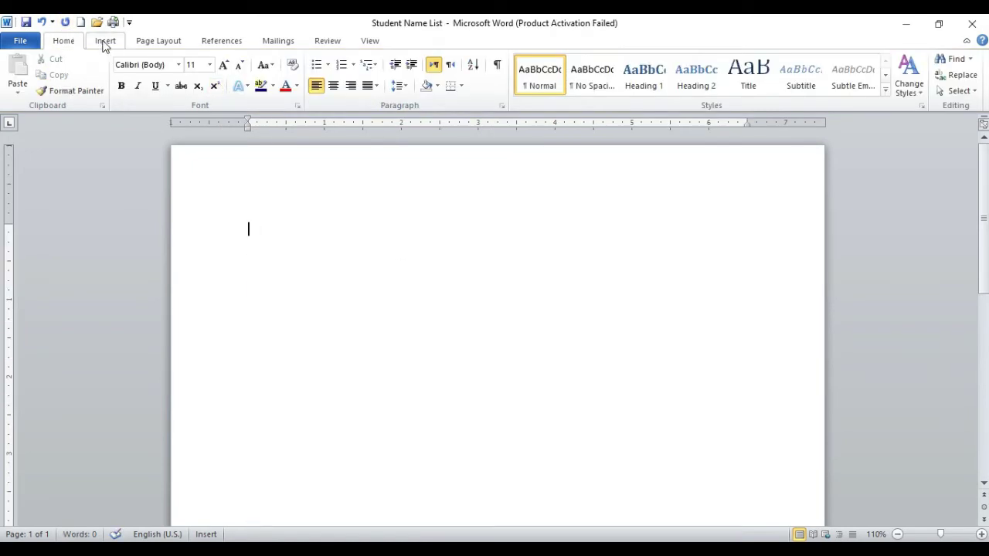
left_click(105, 41)
left_click(115, 85)
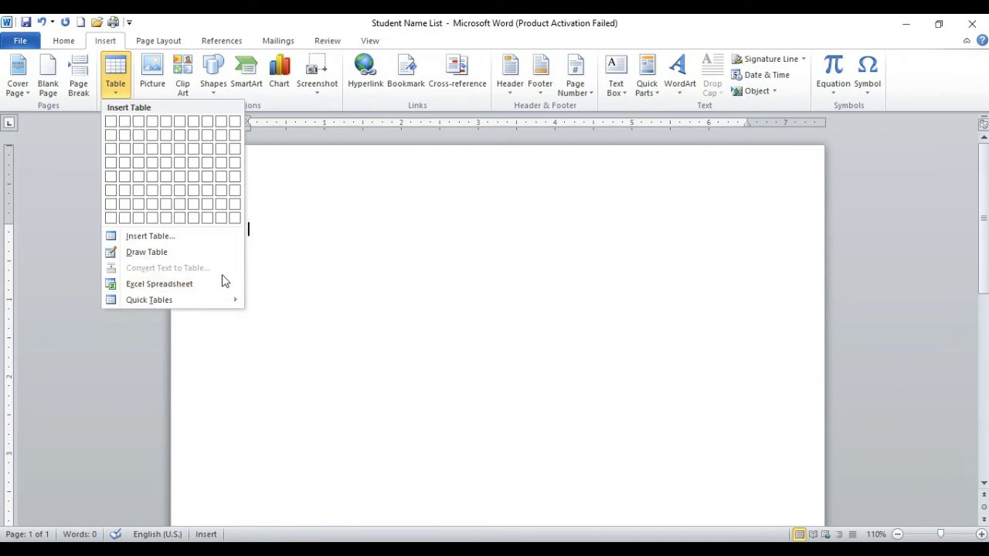
left_click(284, 230)
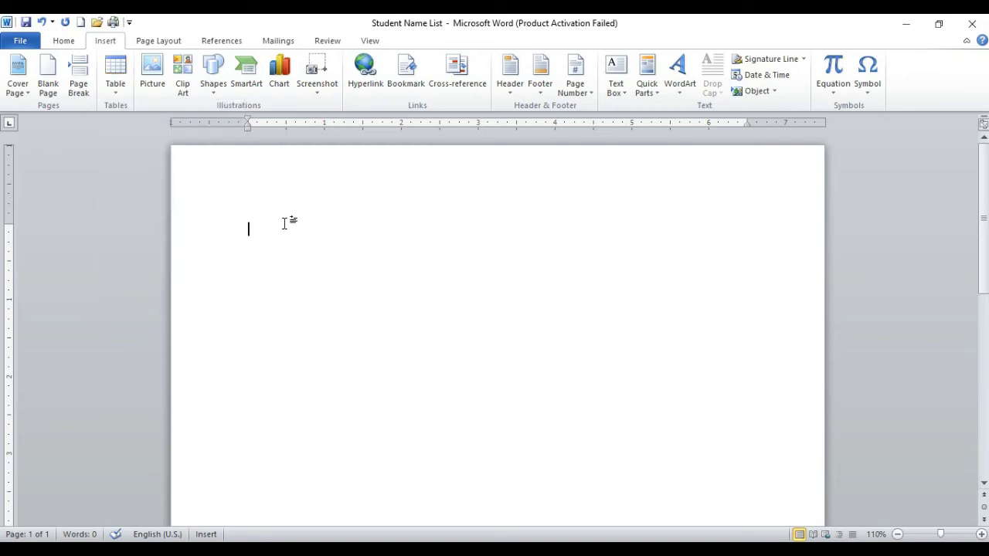
Enter the line NAME, F. NAME, ADRESS, ROLL NUMBER with two tabs between entries, and select the whole line.
type("NAME\t")
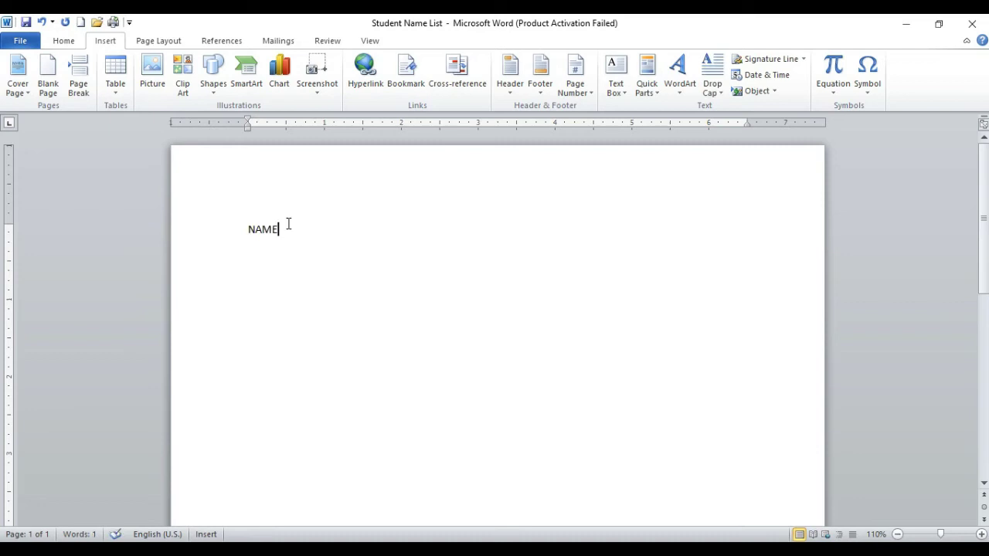
type("F.")
type(" NA")
type("AD")
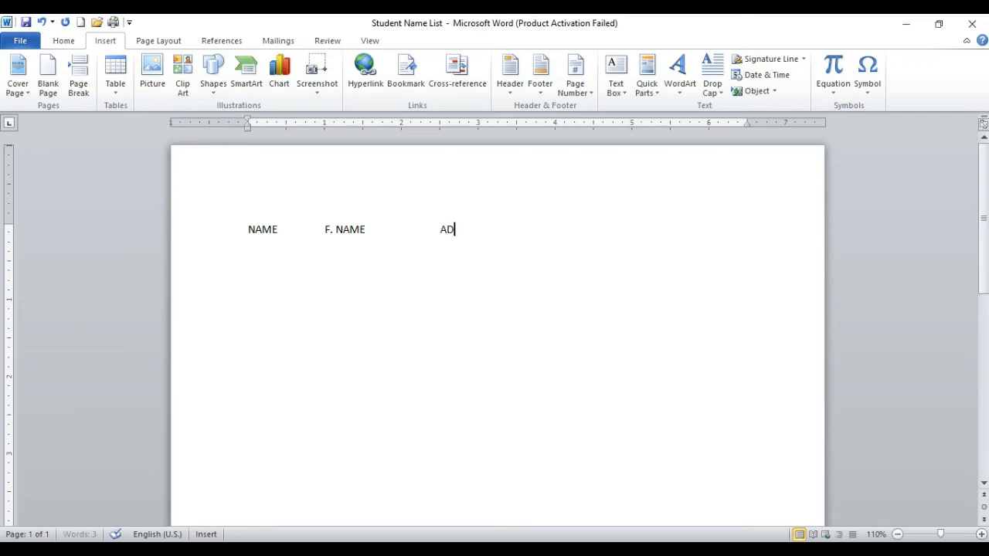
type("RESS")
key("Tab")
type("ROLL NUMBER")
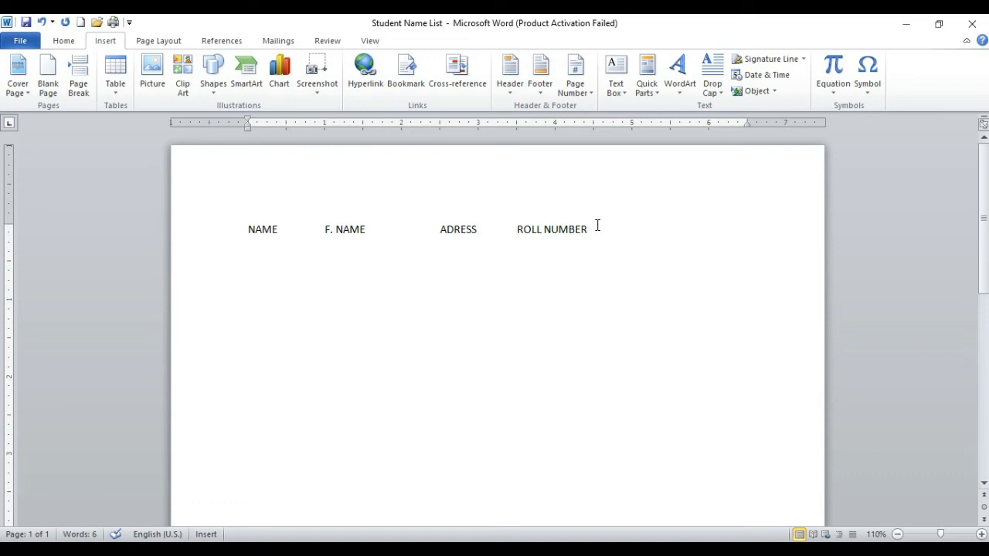
left_click_drag(556, 227, 246, 224)
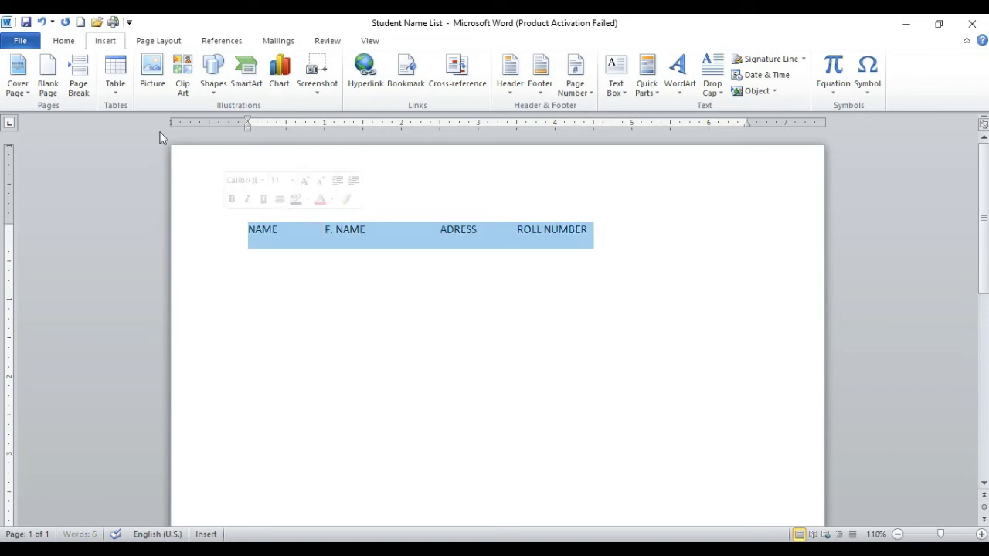
left_click(115, 77)
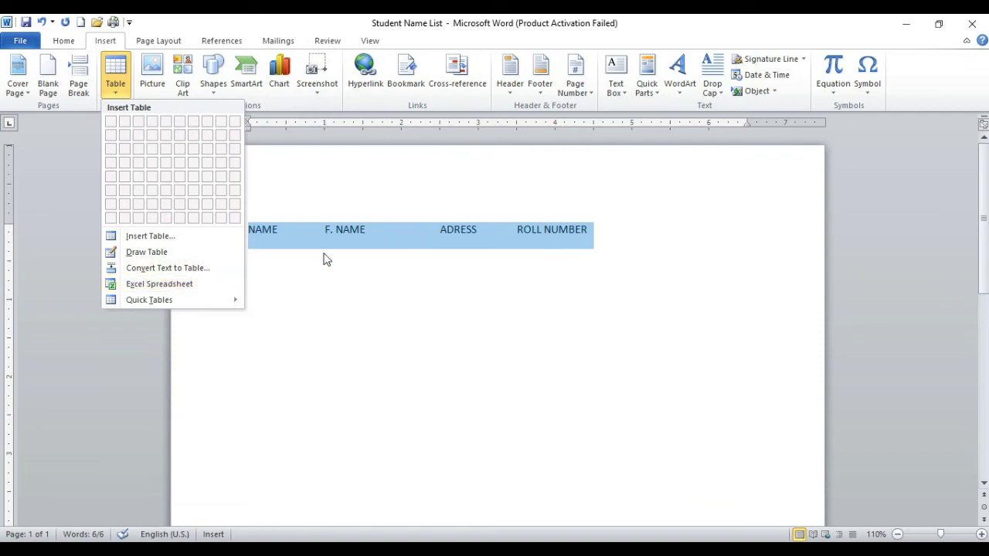
left_click(207, 268)
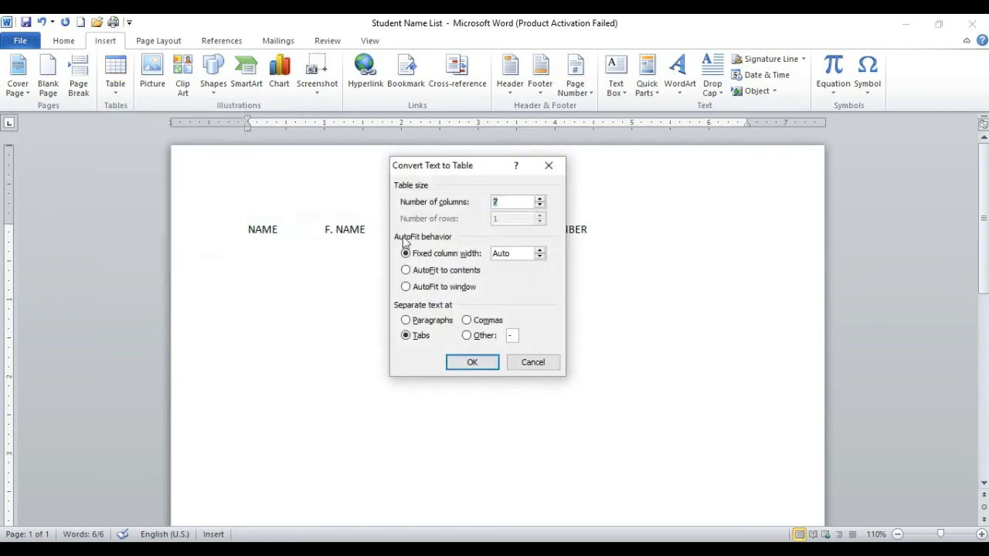
left_click_drag(466, 165, 638, 185)
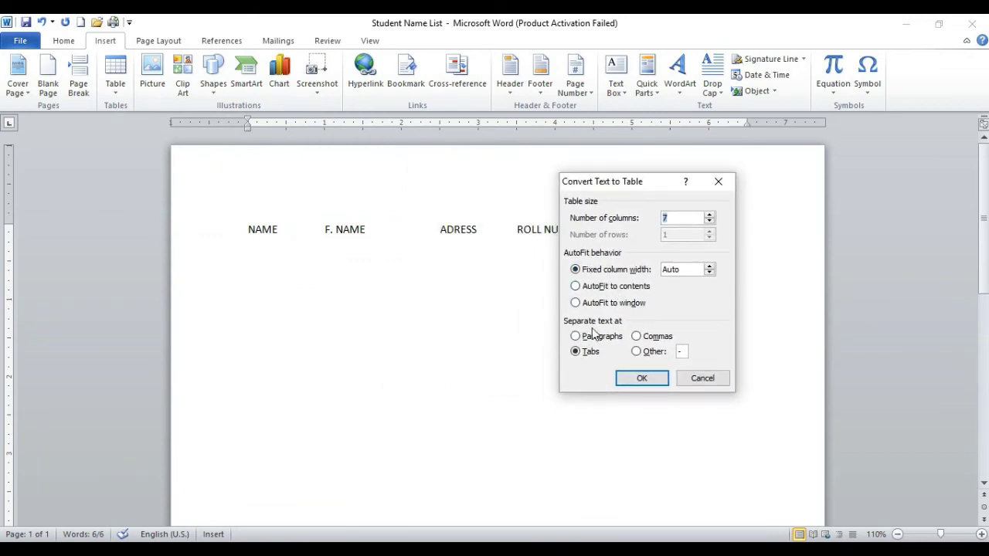
left_click_drag(601, 183, 597, 197)
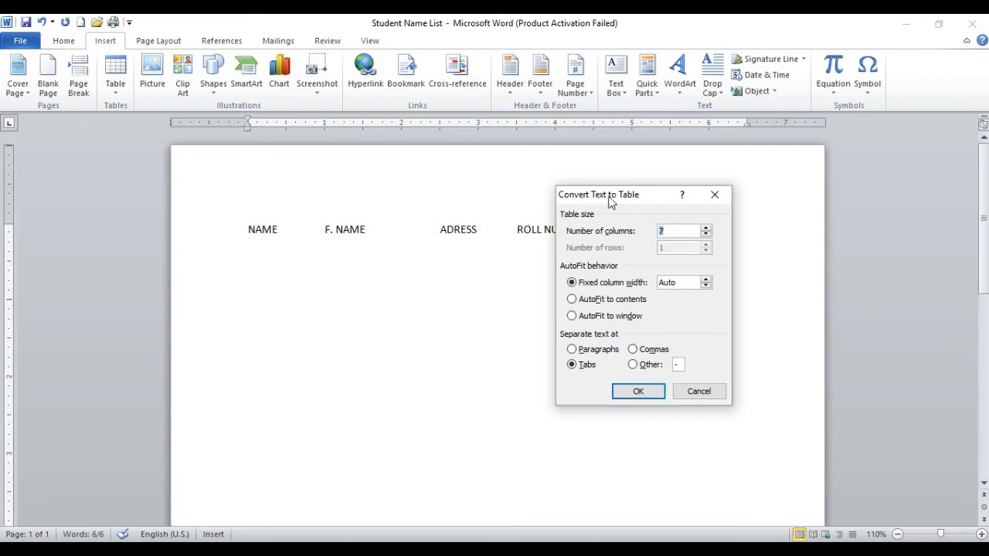
left_click(715, 194)
Convert the selected heading line into a seven-column table, separating the text at tabs with automatic fixed column width.
left_click(119, 87)
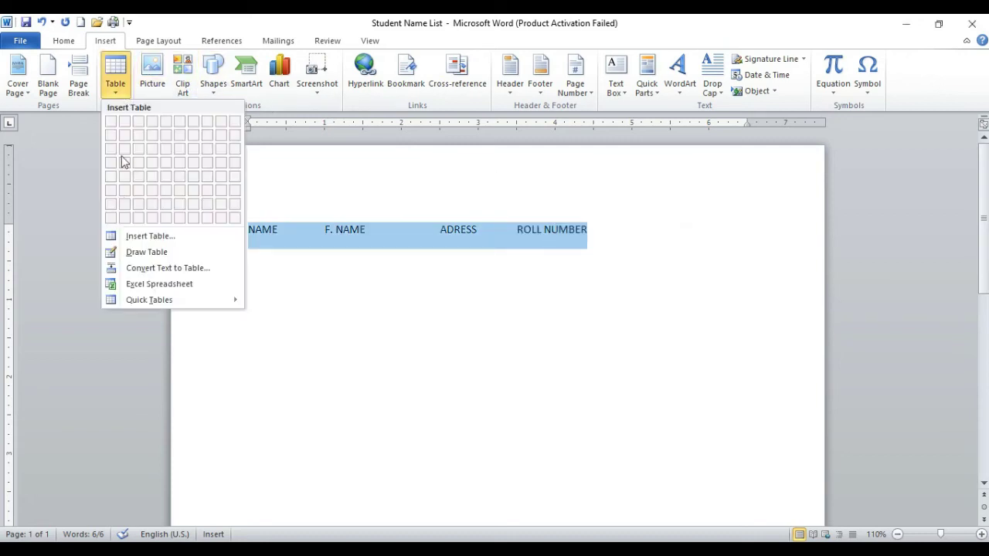
left_click(215, 271)
left_click_drag(657, 202, 767, 145)
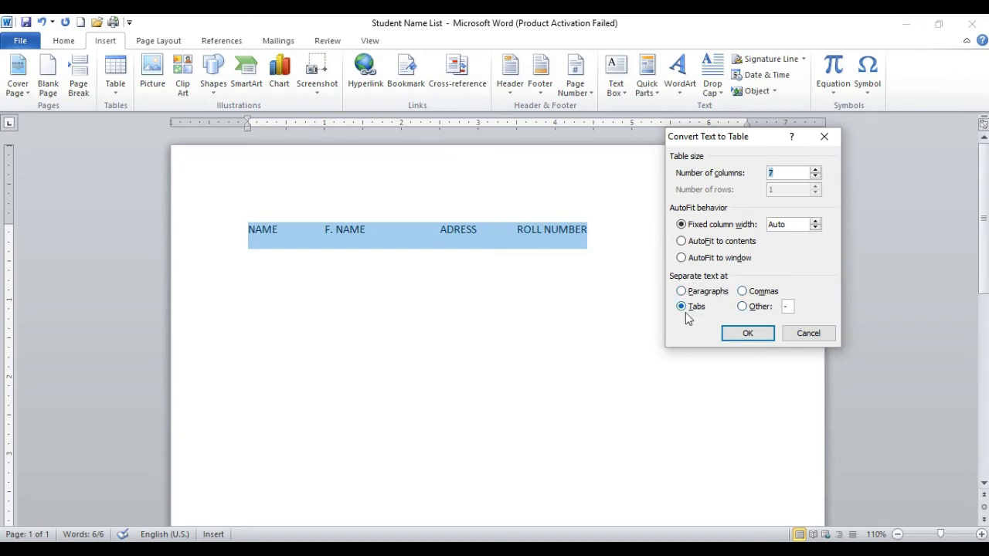
left_click(745, 335)
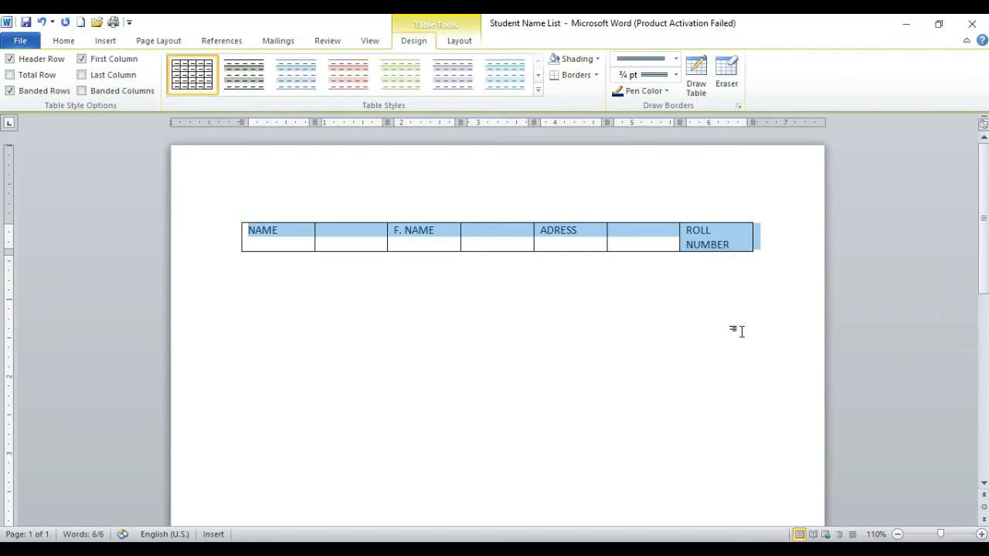
left_click(640, 247)
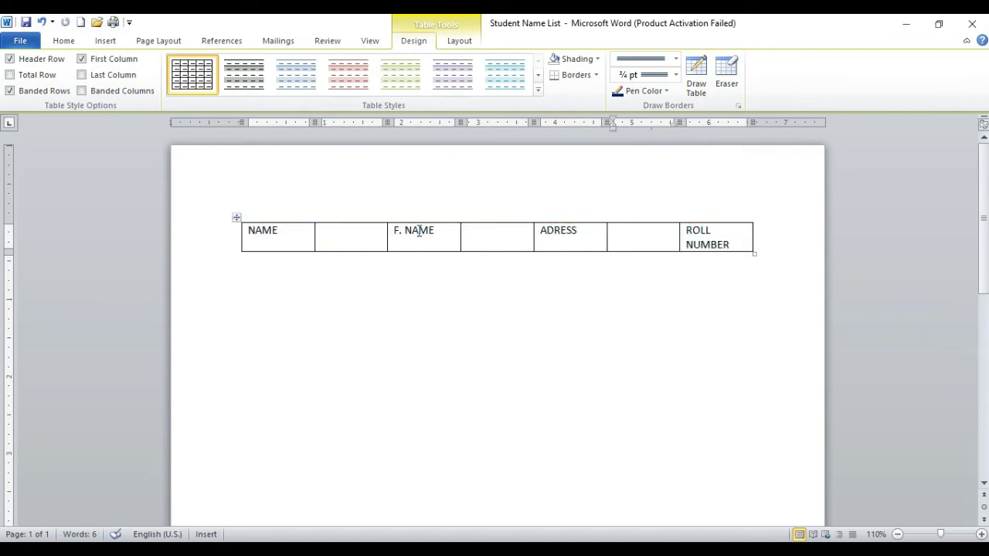
left_click(334, 233)
left_click(646, 236)
key("Tab")
key("Tab")
key("Tab")
key("Tab")
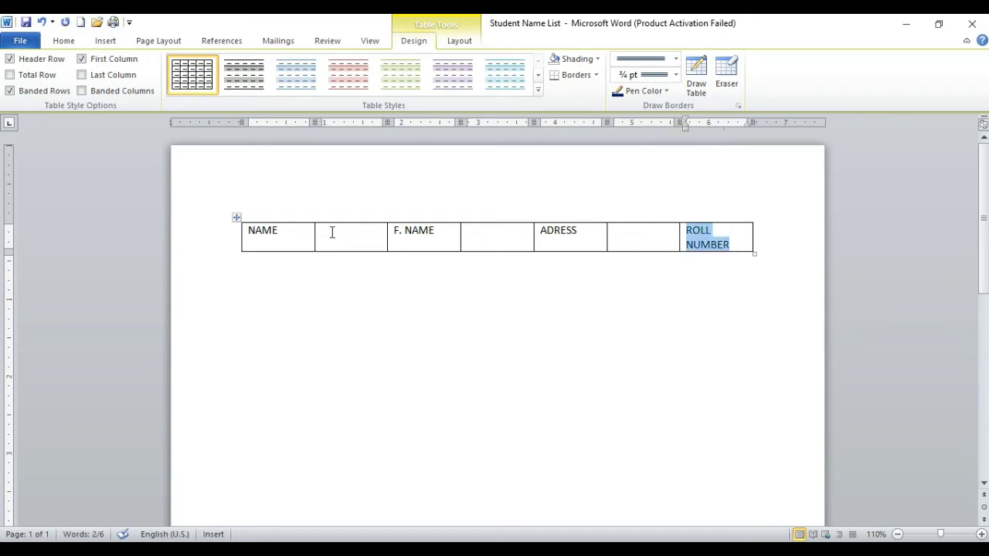
Add two blank rows beneath the heading row of the seven-column table.
key("Tab")
key("Tab")
key("Tab")
key("Tab")
key("Tab")
key("Tab")
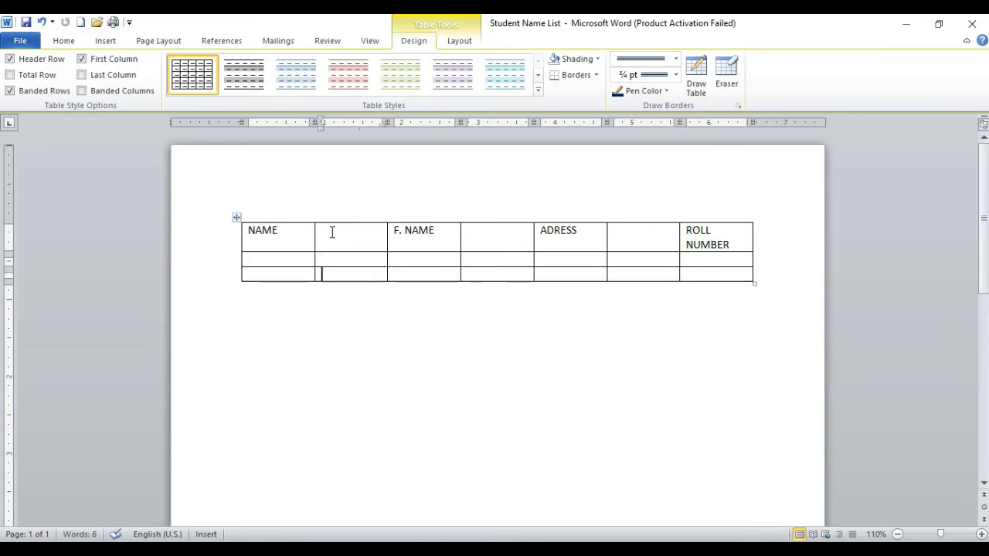
Replace the table on the page with the comma-separated line NAME, F.NAME, SR.NO, ADRESS, and select that line.
key("ctrl+a")
key("Delete")
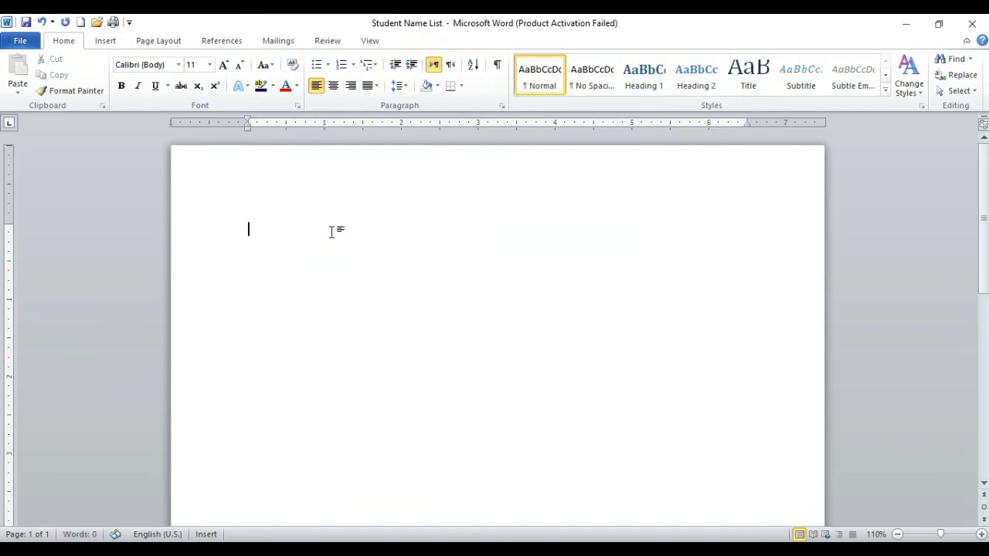
type("NAME, F.NAME, SR.N")
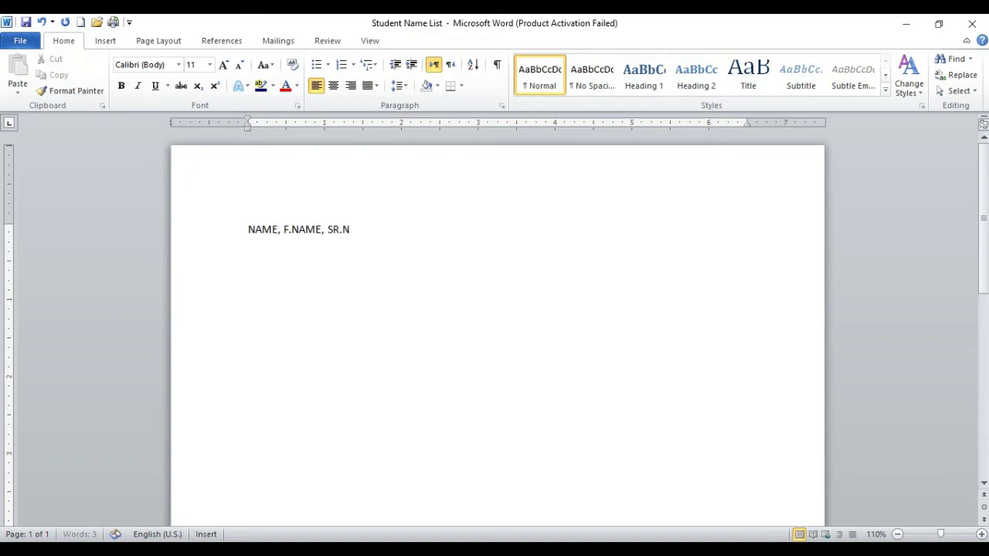
type("O, ADRESS")
left_click_drag(420, 234, 216, 137)
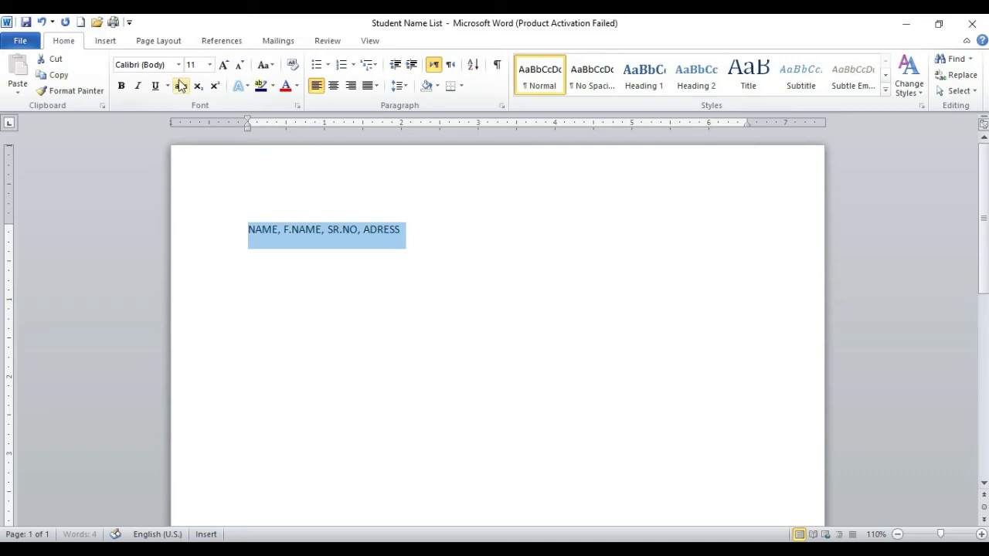
Convert the selected line into a four-column table, separating the text at commas with automatic fixed column width.
left_click(114, 43)
left_click(115, 83)
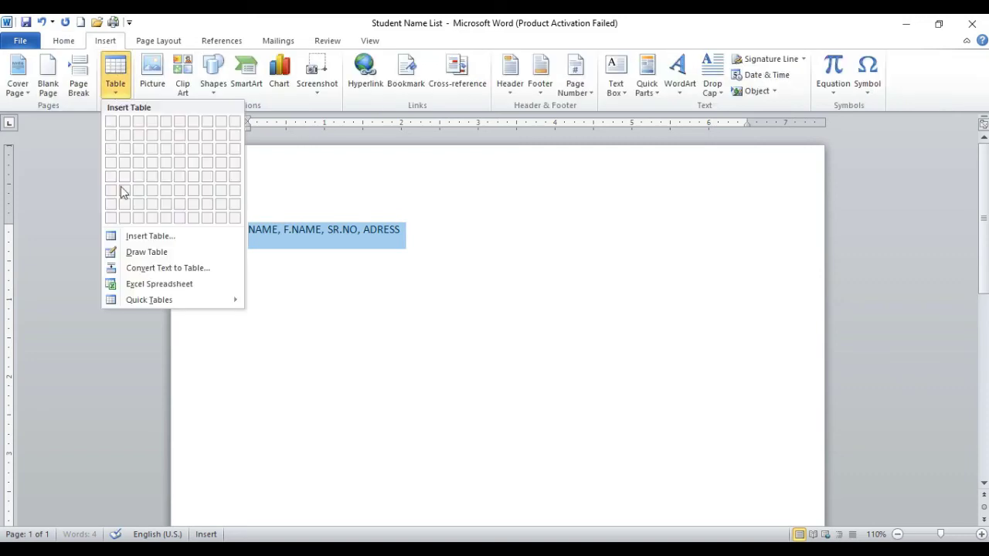
left_click(132, 268)
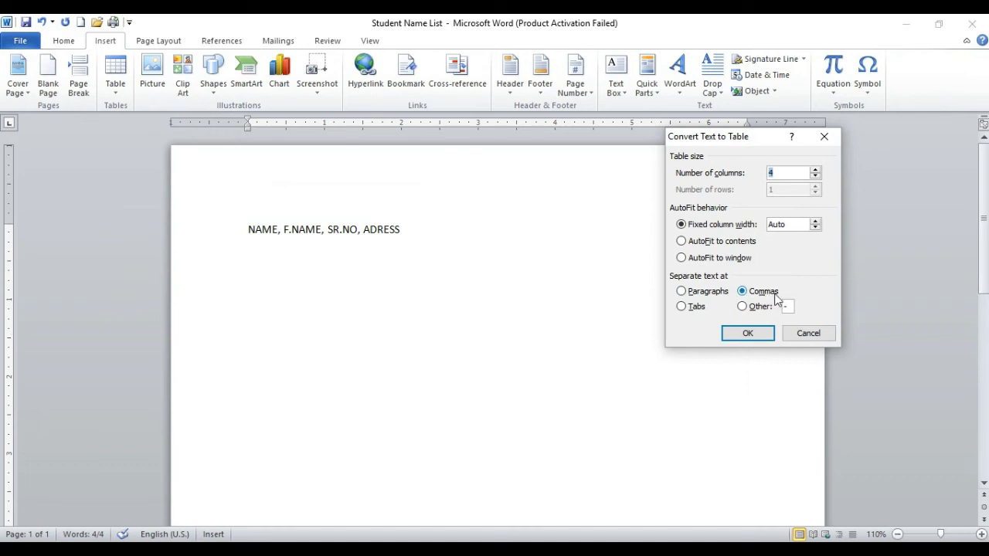
left_click(704, 308)
left_click(709, 293)
left_click(763, 307)
left_click(768, 294)
left_click(749, 333)
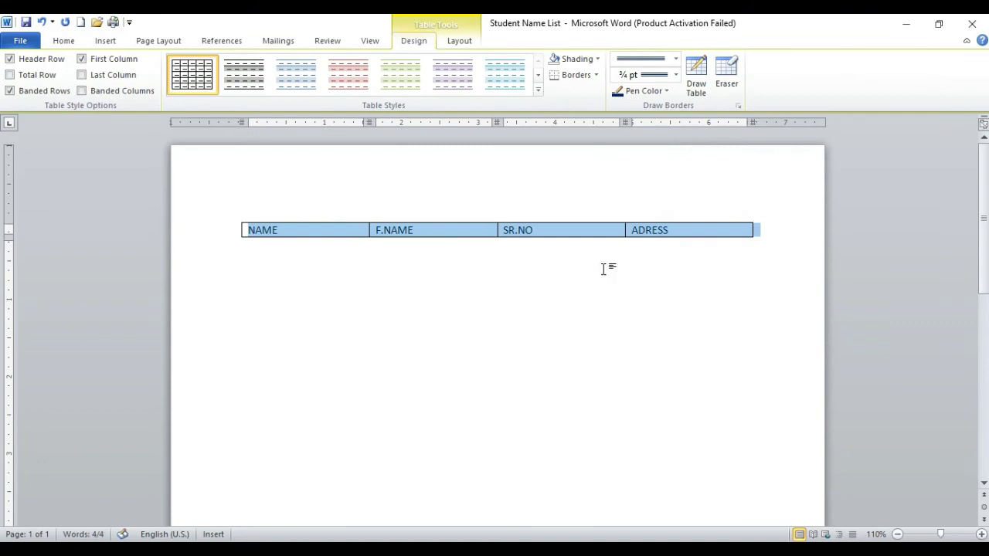
Add two blank rows below the headings of the four-column table.
left_click(581, 236)
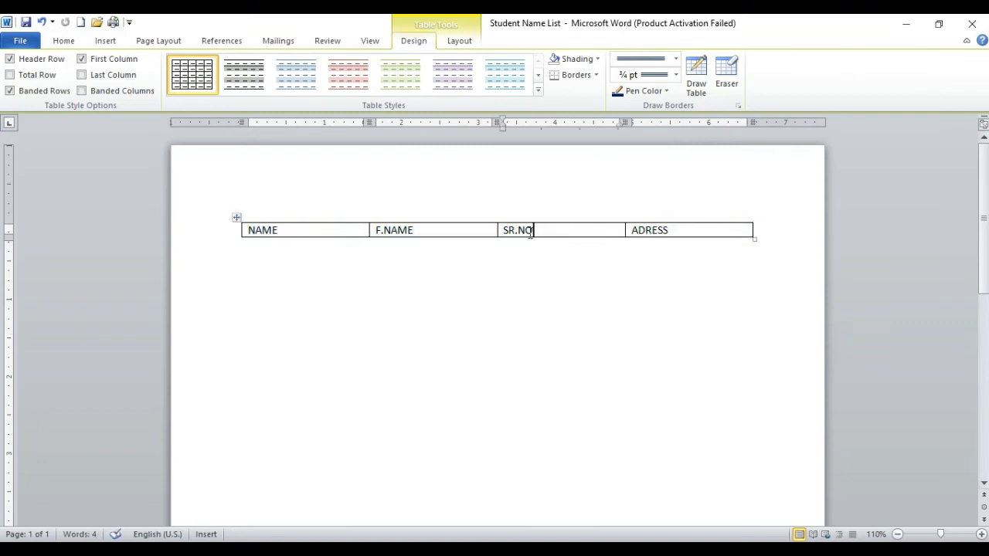
key("Tab")
key("Tab")
key("Tab")
key("Tab")
key("Tab")
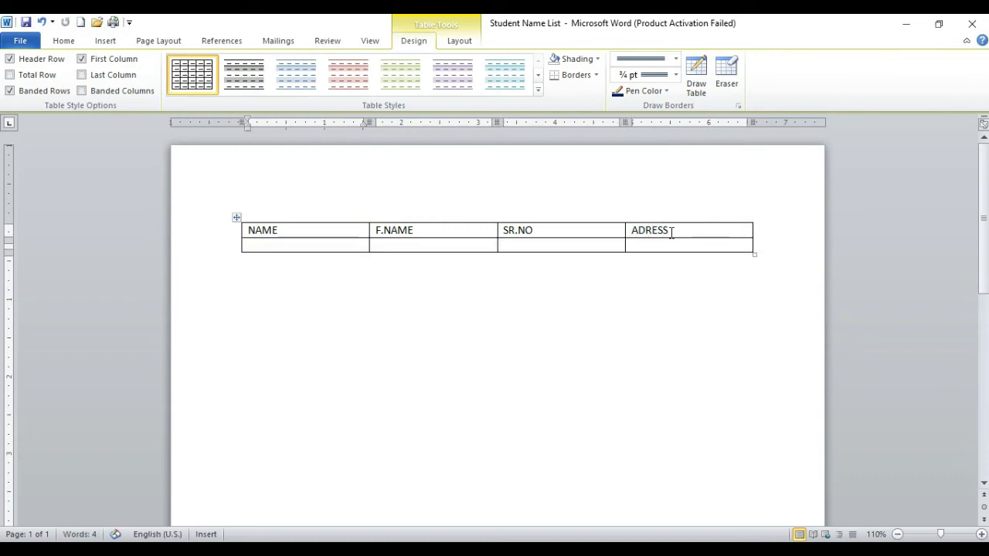
key("Tab")
key("Tab")
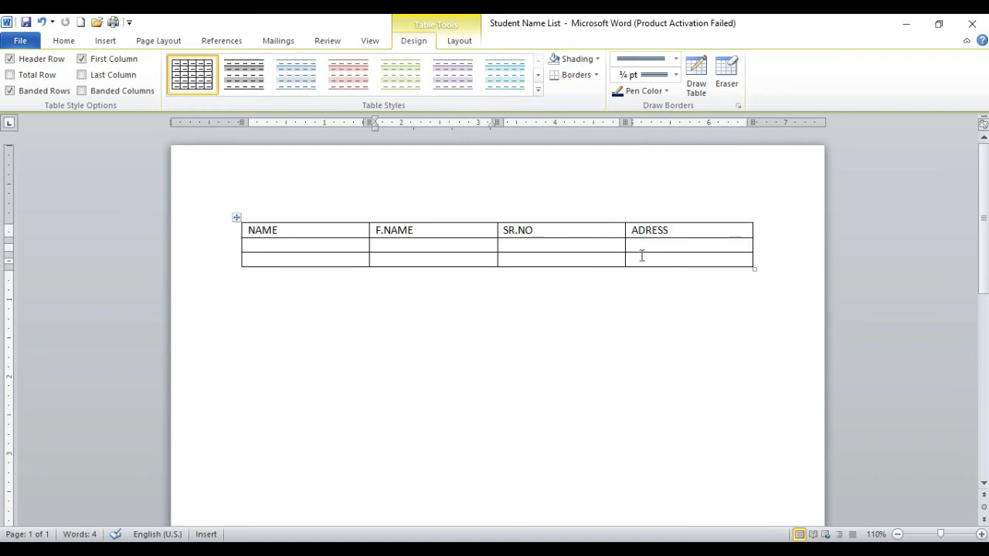
Clear the page and enter NAME, ADRESS and CITY on separate lines, each followed by a comma and the person's matching detail.
key("ctrl+a")
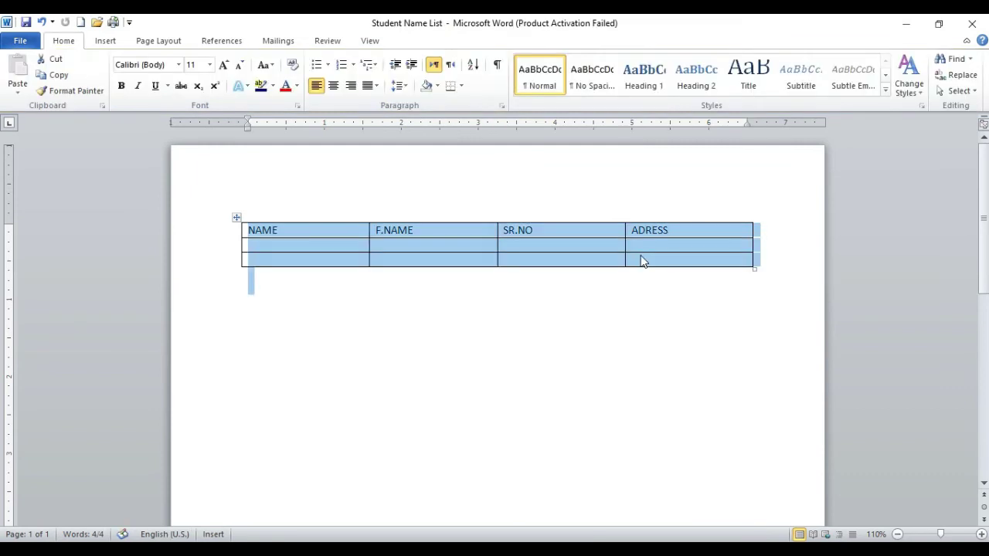
key("Delete")
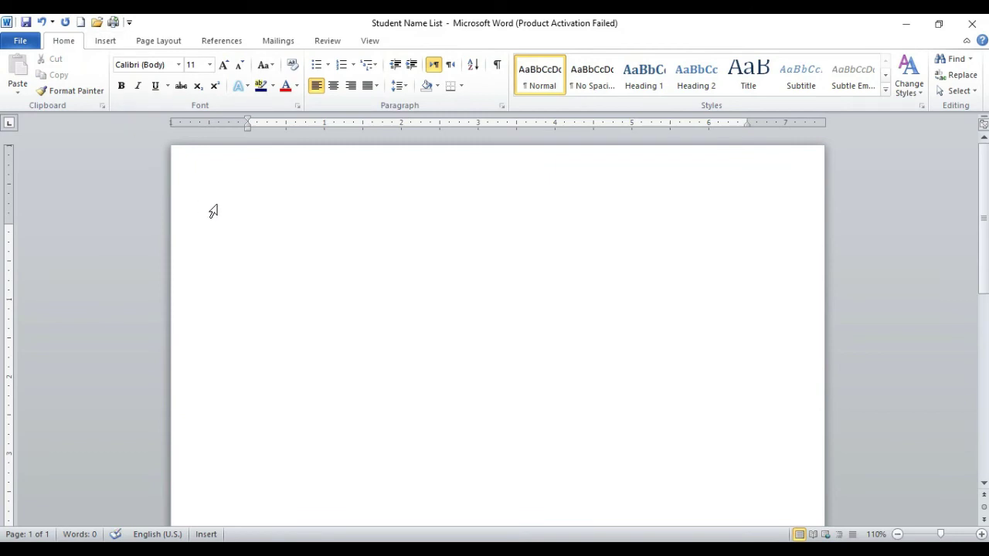
type("NAE")
key("BackSpace")
type("ME, ZAID")
key("Return")
type("ADRESS, ")
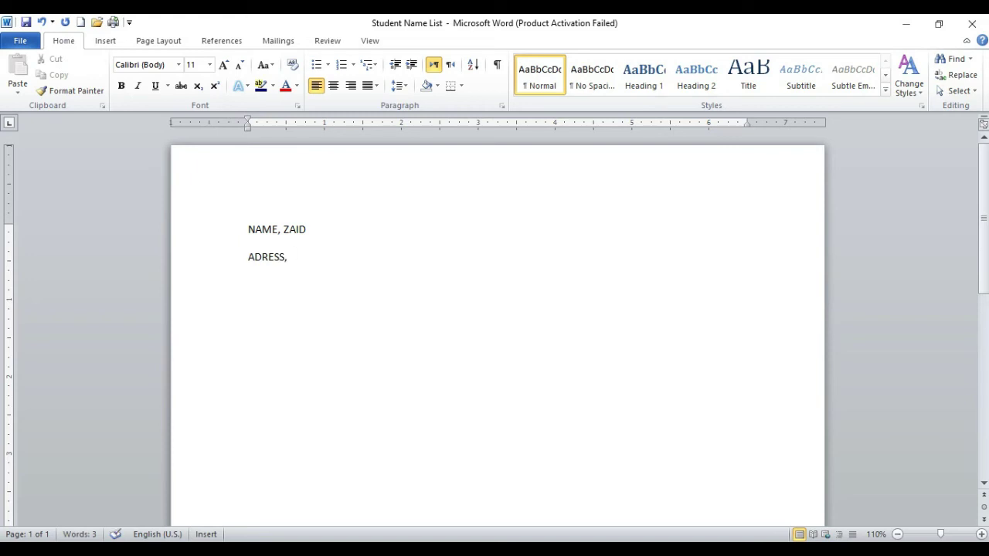
type("53 G.B")
key("Return")
type("CITY, JARANWALA")
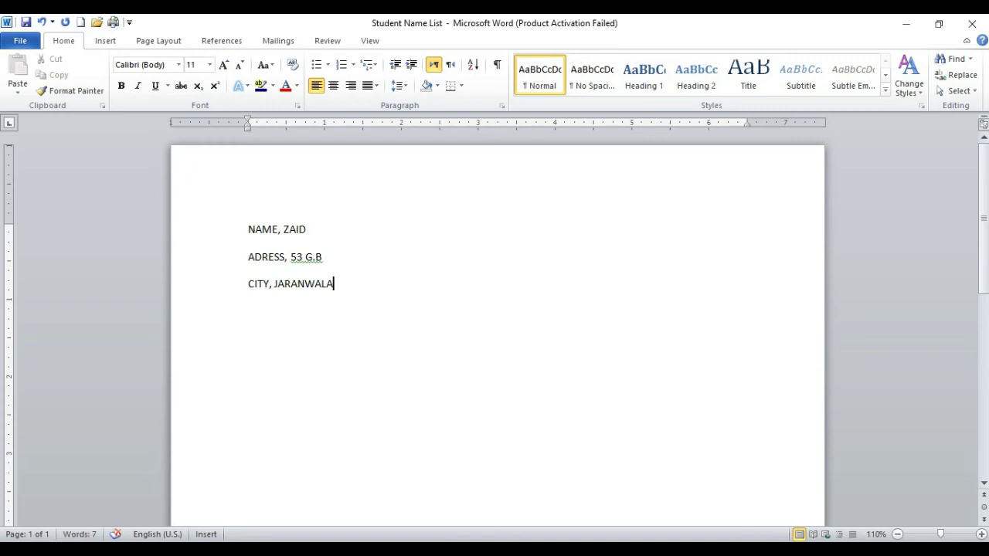
Add a fourth line reading PHONE NO:, followed by a comma and the phone number.
key("Return")
type("PHONE")
type(" nUM")
key("BackSpace")
key("BackSpace")
key("BackSpace")
type("NU")
type("O:,")
type(" 03")
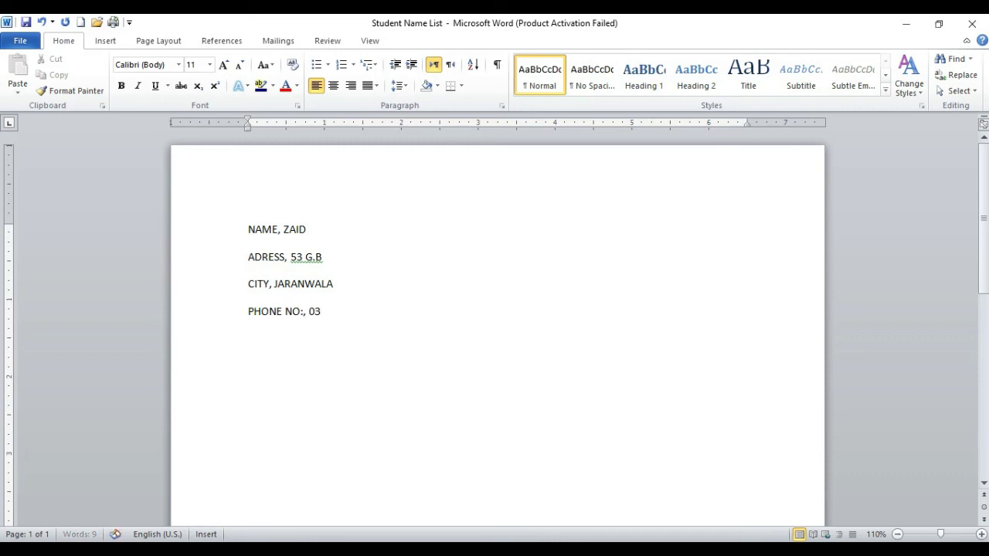
type("00-")
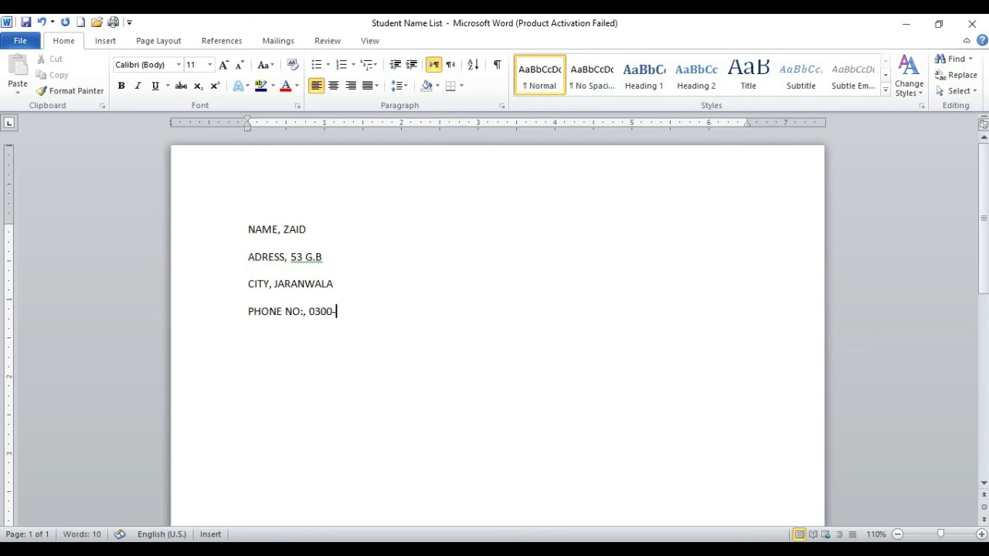
type("00000000")
Convert the four lines into a two-column table separated at commas, and narrow the table to about 3.3 inches wide.
left_click_drag(388, 313, 248, 229)
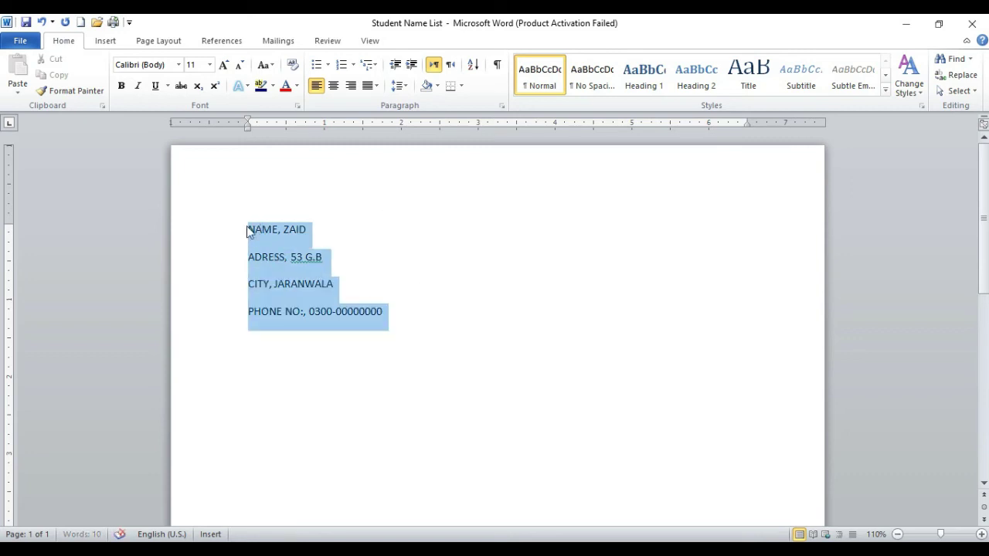
left_click(116, 78)
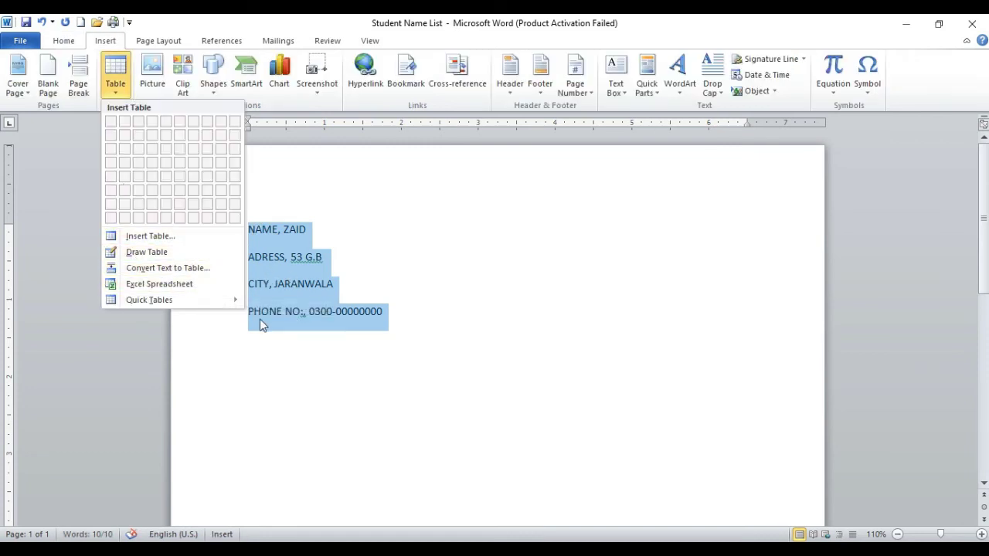
left_click(180, 268)
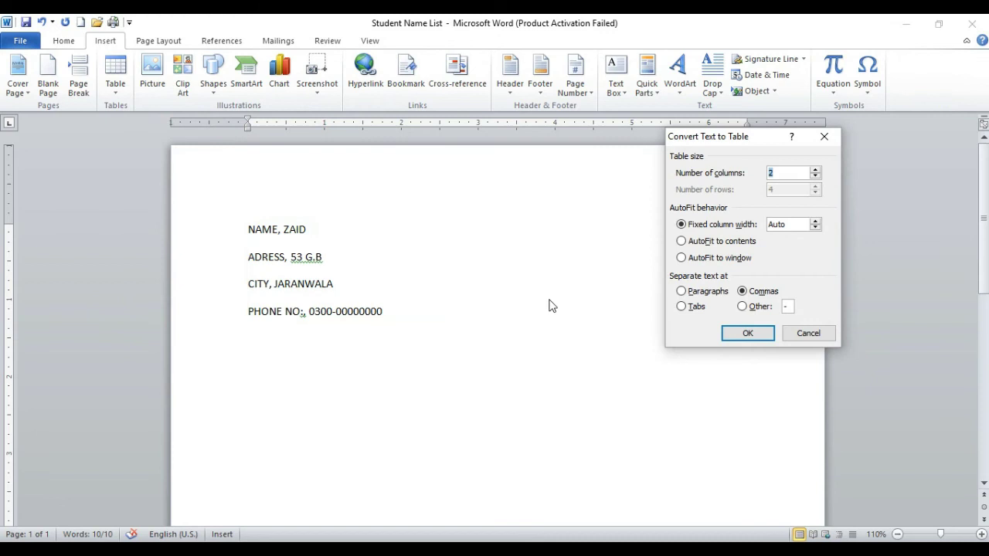
left_click(748, 332)
left_click(652, 261)
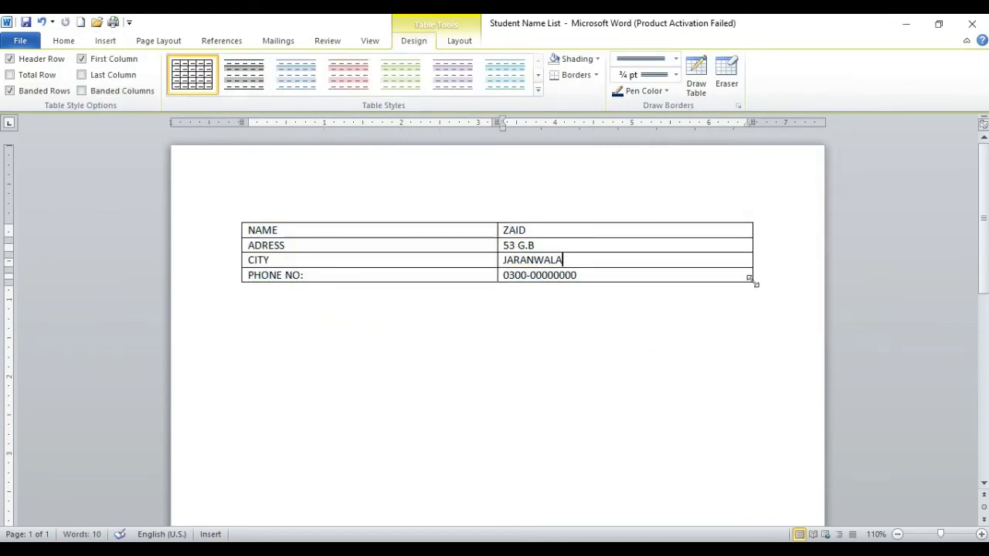
left_click_drag(754, 284, 495, 289)
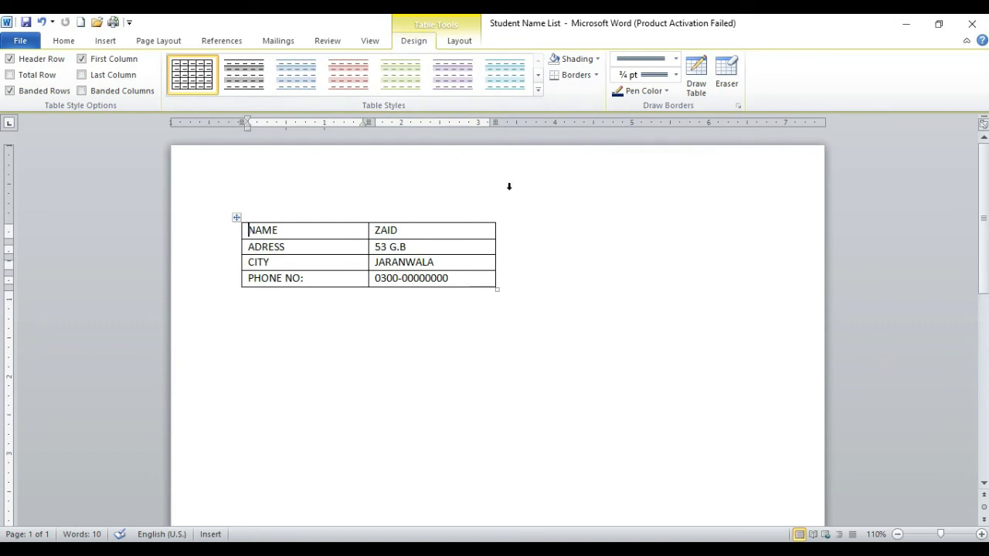
Insert an Excel spreadsheet on a new line below the contact details table, and dismiss the activation wizard.
left_click(248, 303)
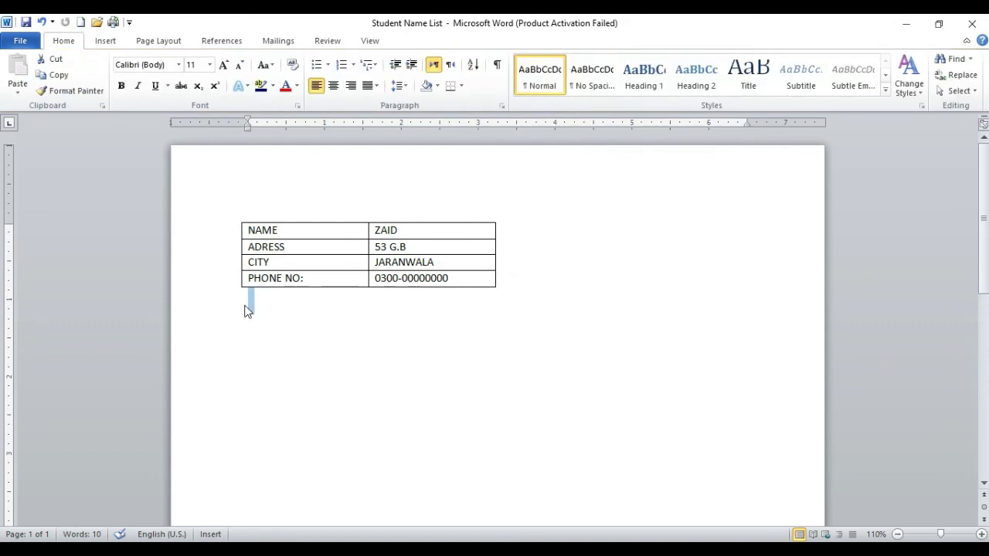
key("Return")
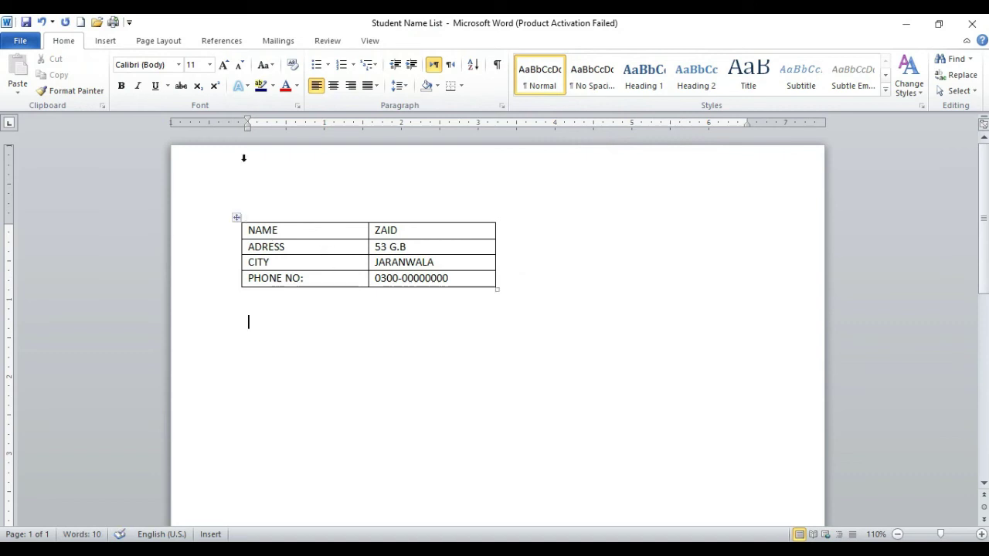
left_click(106, 41)
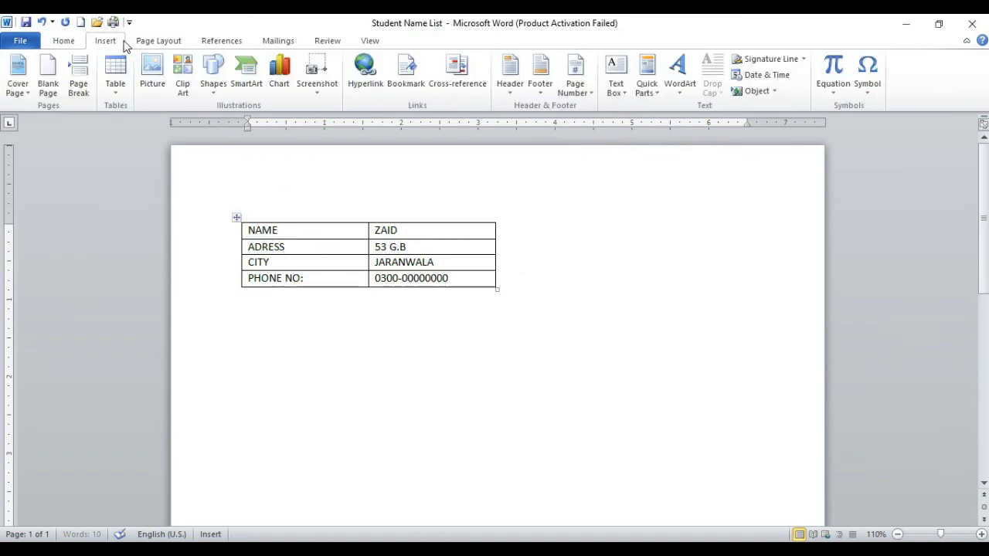
left_click(116, 85)
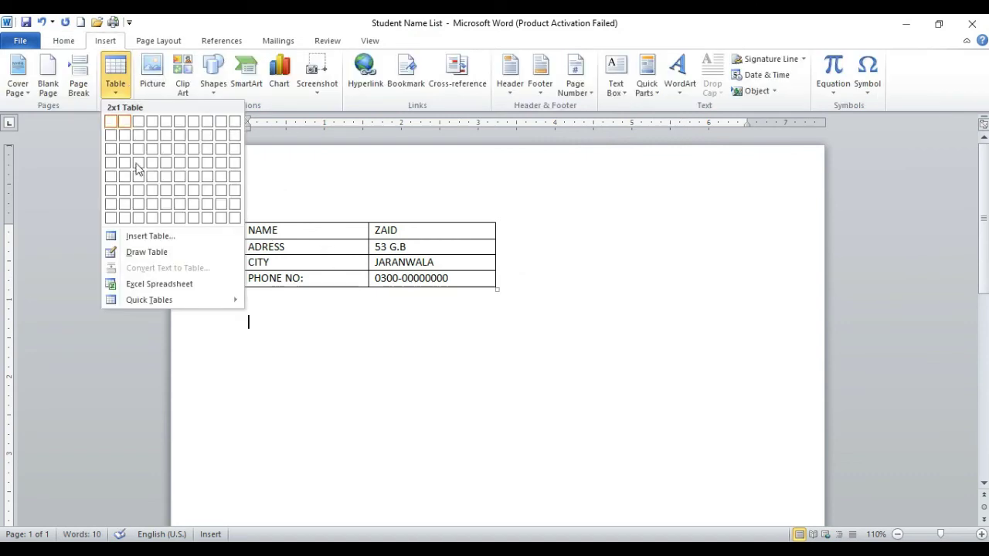
left_click(190, 285)
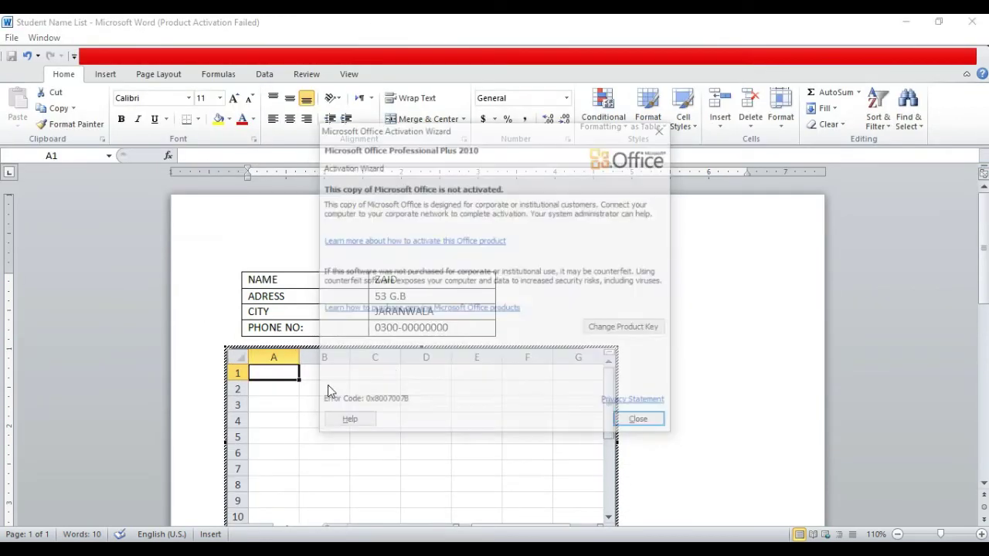
left_click(641, 423)
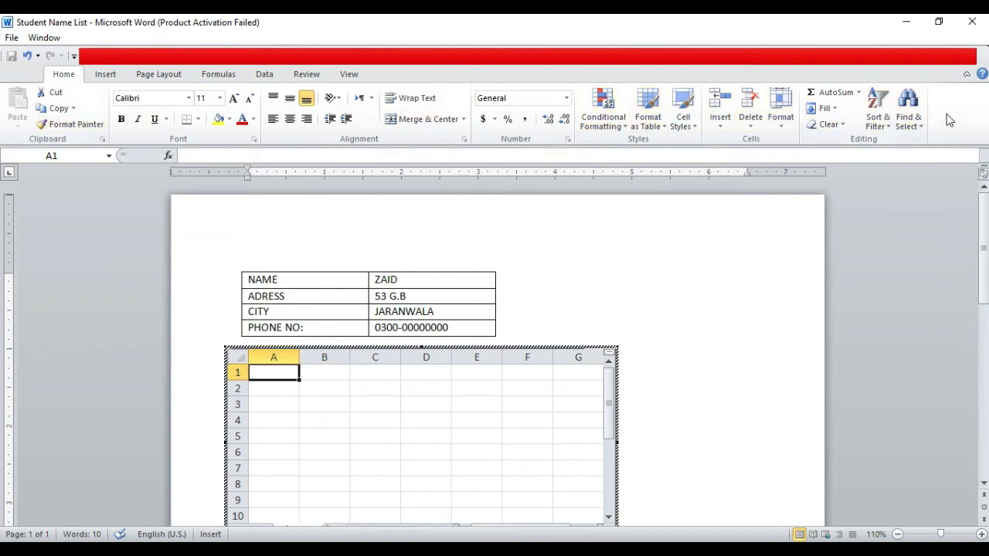
Enter the headings NAME, F.NAME, ADRESS, CITY and PHONE NO: in cells A1 to E1 of the embedded spreadsheet.
scroll(417, 397, "down", 2)
scroll(339, 391, "up", 2)
type("NAME")
key("Tab")
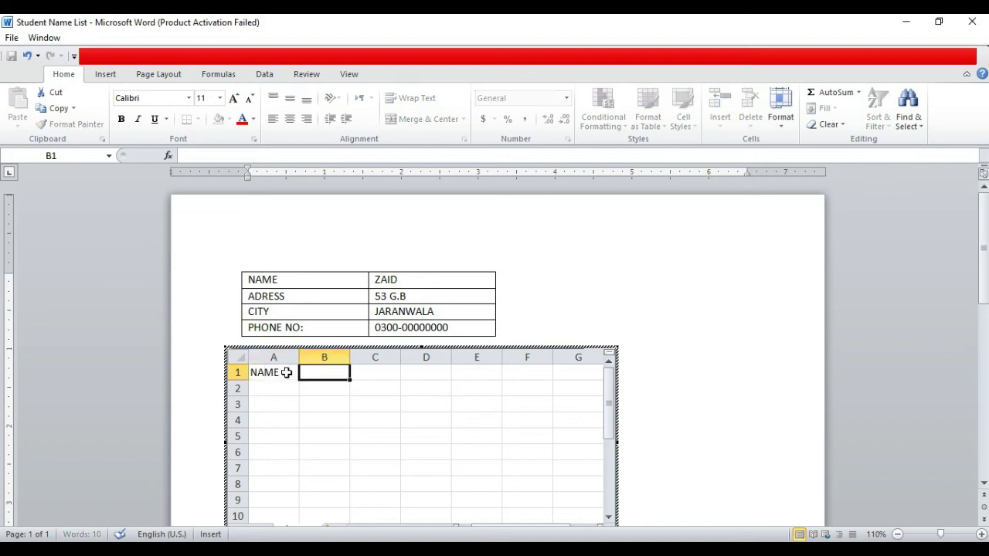
type("F.NAME")
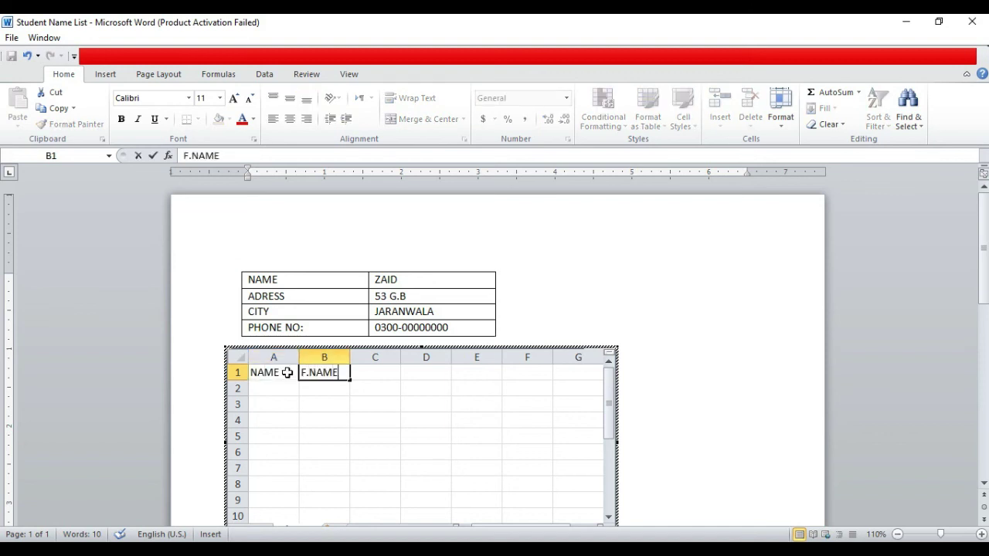
key("Tab")
type("ADRESS")
key("Tab")
type("CITY")
key("Tab")
type("PNO")
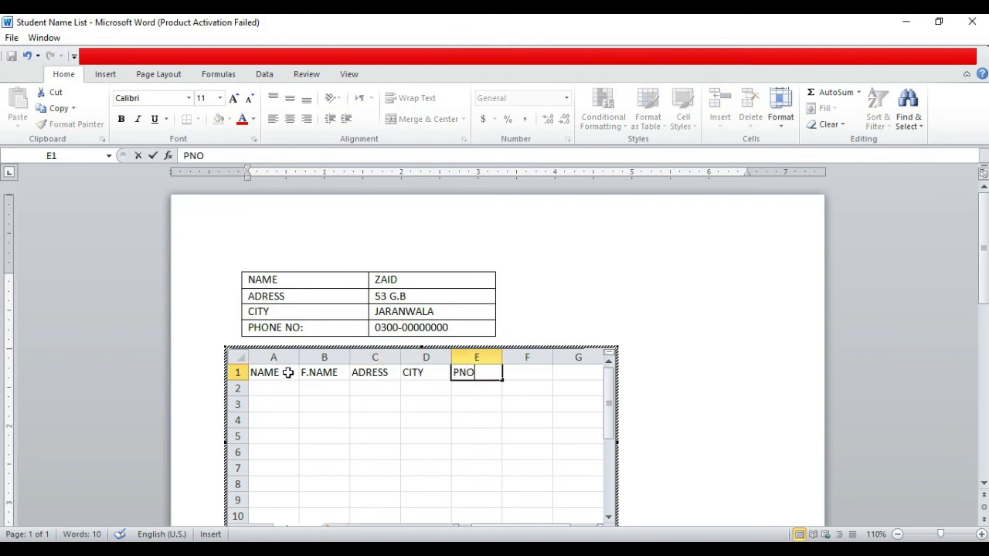
key("BackSpace")
type("HONE NO:")
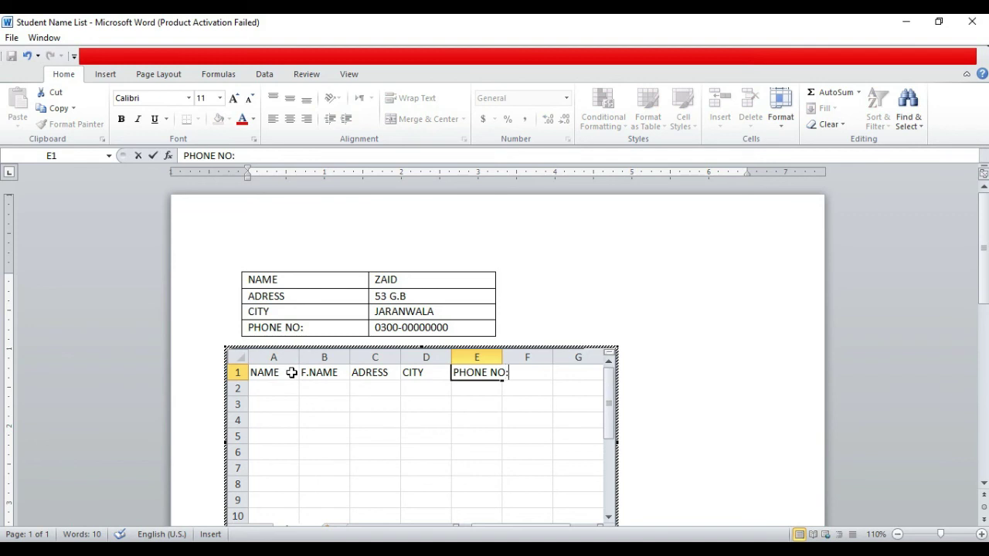
key("Return")
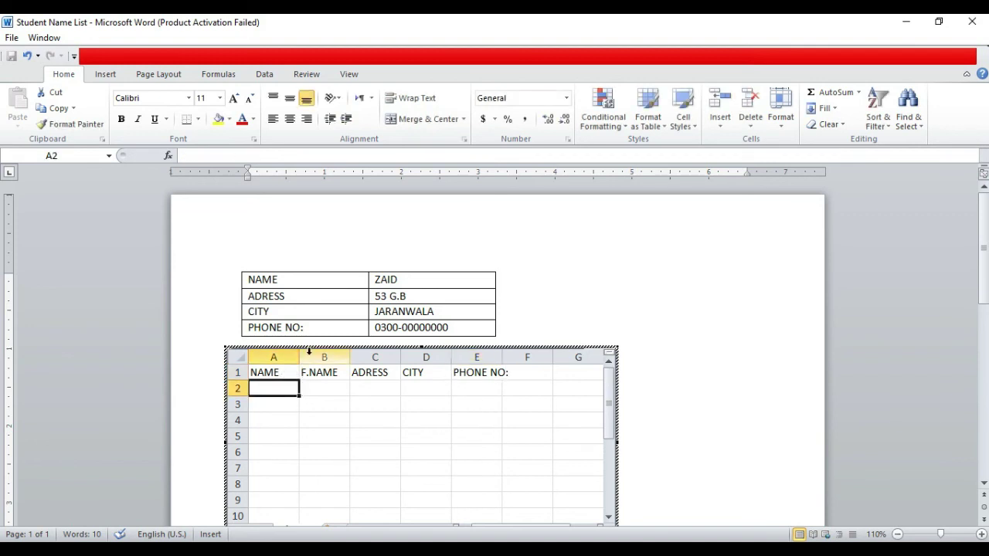
Enter 1 in cell A2 and fill the number series down to 8 in cell A9.
type("1")
left_click(300, 424)
left_click(287, 388)
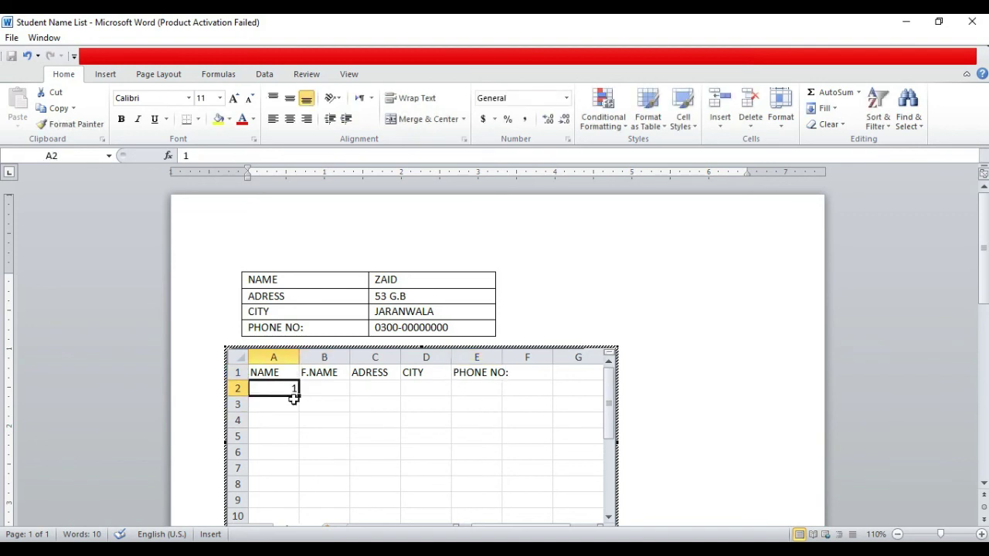
left_click_drag(301, 413, 294, 456)
Apply all borders to the spreadsheet range A1:E9.
left_click_drag(284, 375, 490, 494)
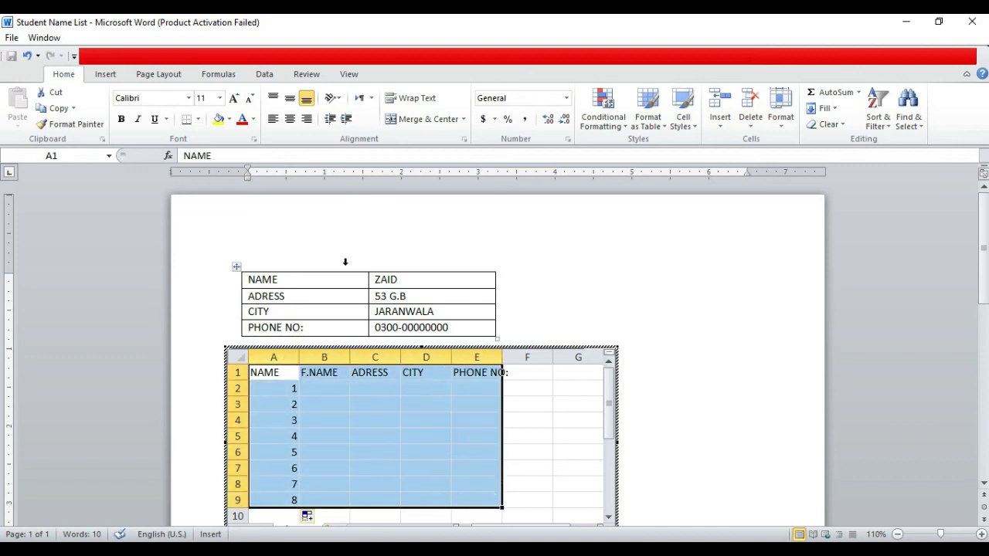
left_click(198, 119)
left_click(213, 236)
left_click(353, 386)
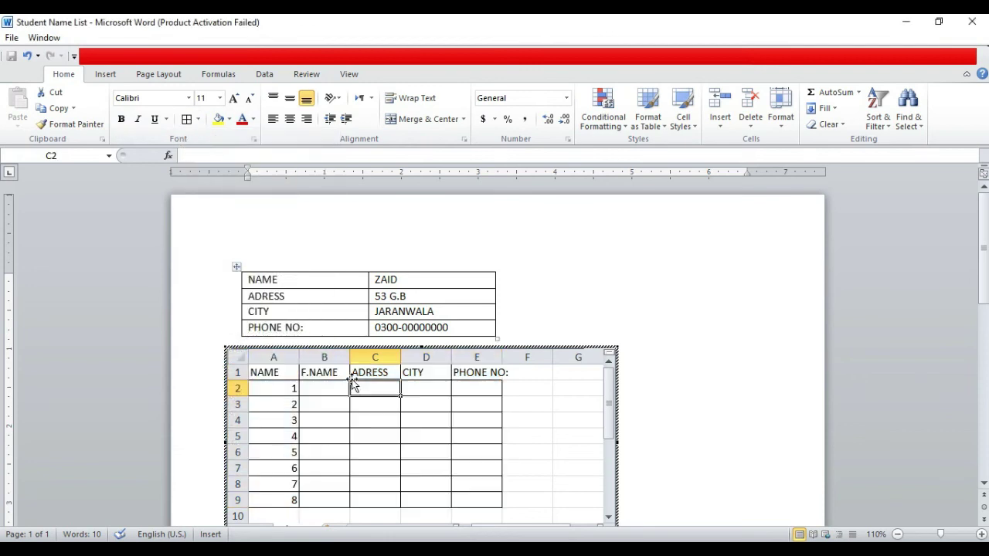
Fit column E of the embedded spreadsheet to the PHONE NO: heading and apply text wrapping to headings A1:E1.
left_click_drag(268, 375, 499, 375)
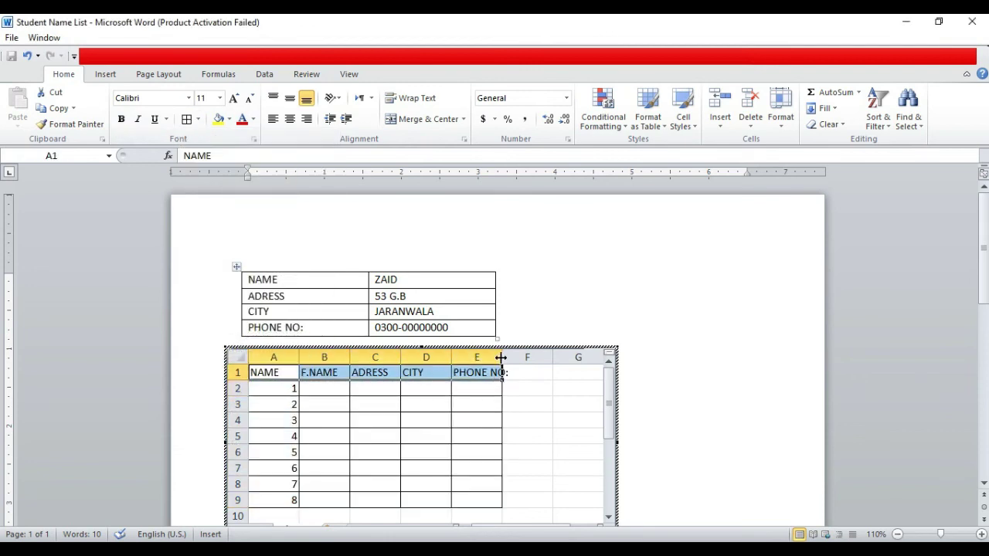
double_click(502, 353)
left_click(484, 404)
left_click_drag(278, 372, 490, 374)
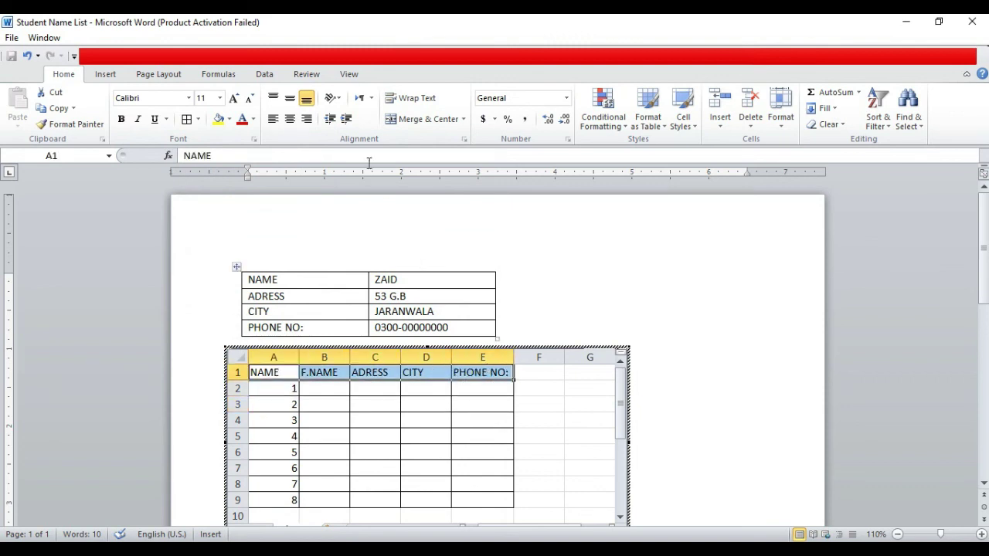
left_click(412, 98)
left_click(441, 389)
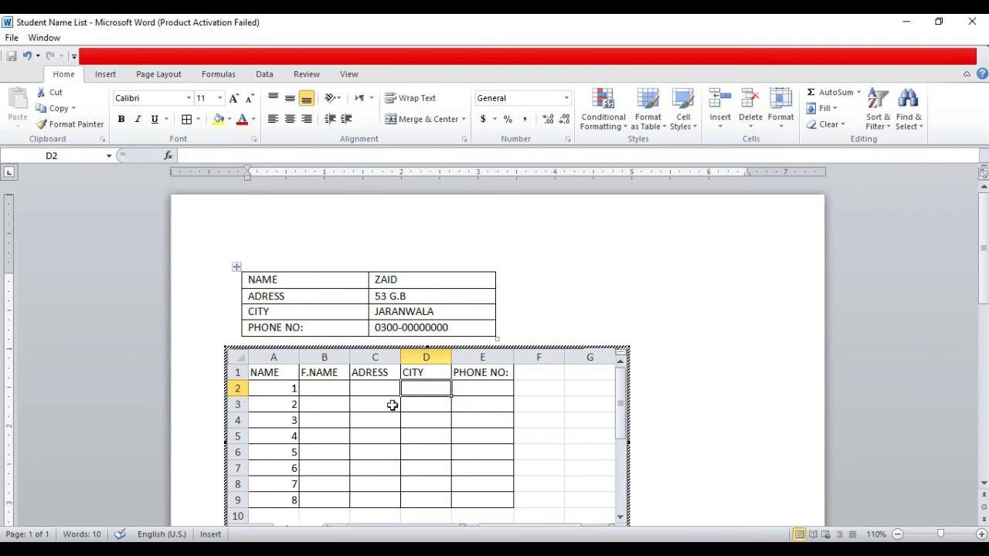
Shrink the embedded spreadsheet's frame to columns A to E, from the headings down to the row numbered 7, and return to the document.
scroll(445, 423, "down", 4)
scroll(444, 423, "up", 4)
left_click(687, 405)
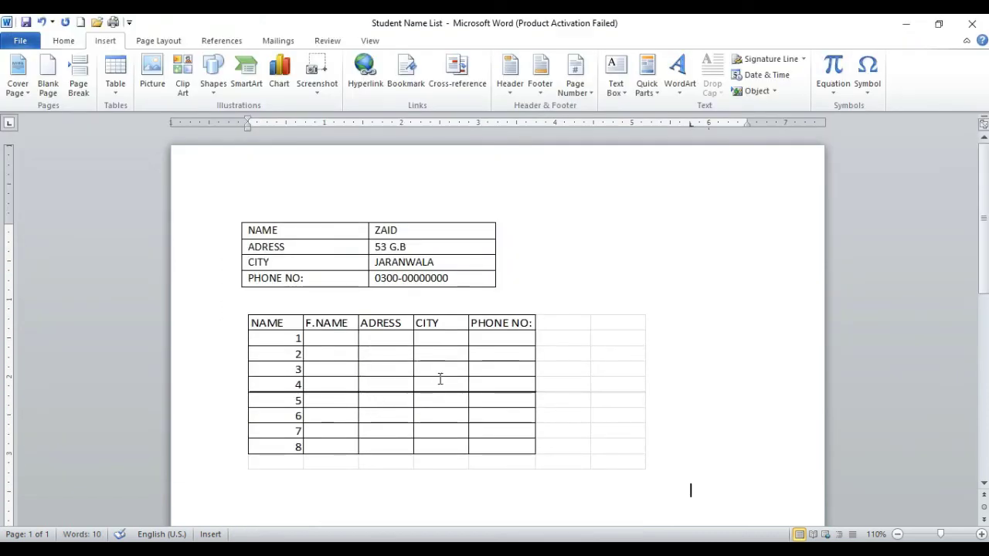
left_click(368, 354)
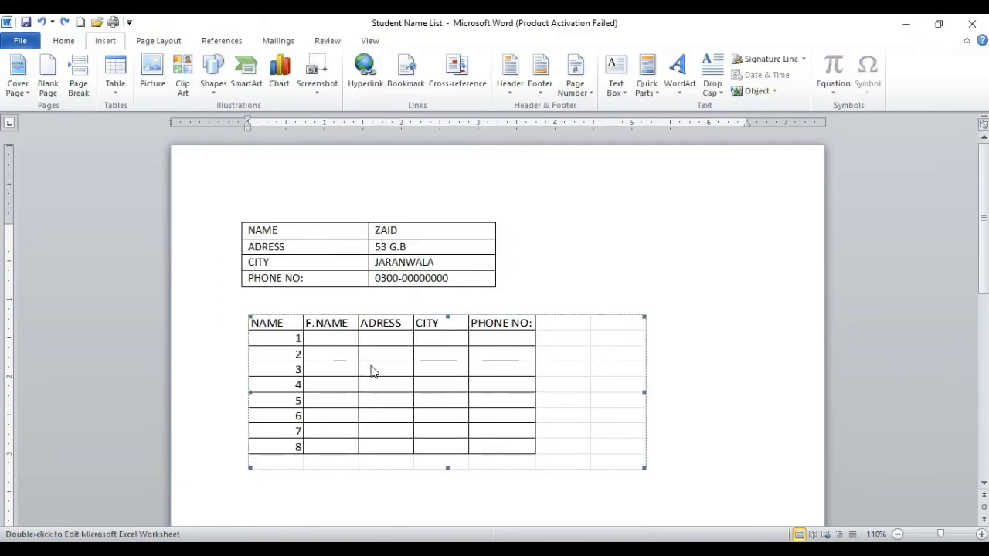
double_click(431, 361)
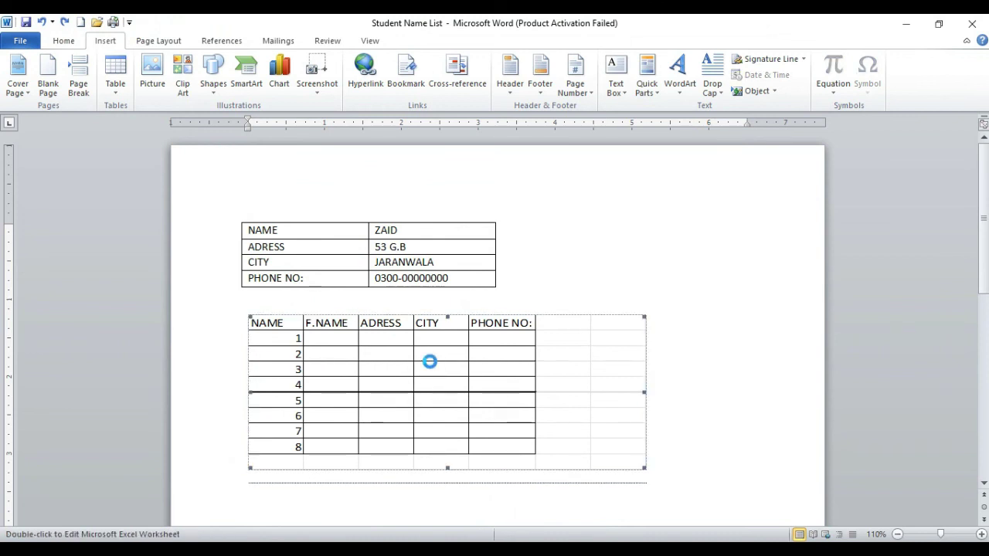
scroll(480, 356, "down", 4)
scroll(532, 371, "up", 4)
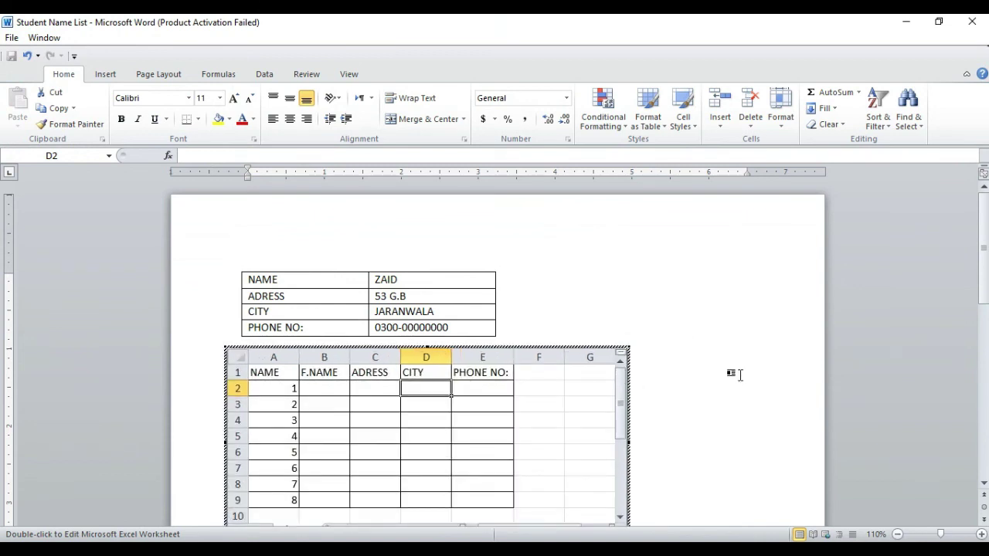
scroll(739, 373, "down", 3)
left_click_drag(631, 421, 519, 386)
left_click(560, 364)
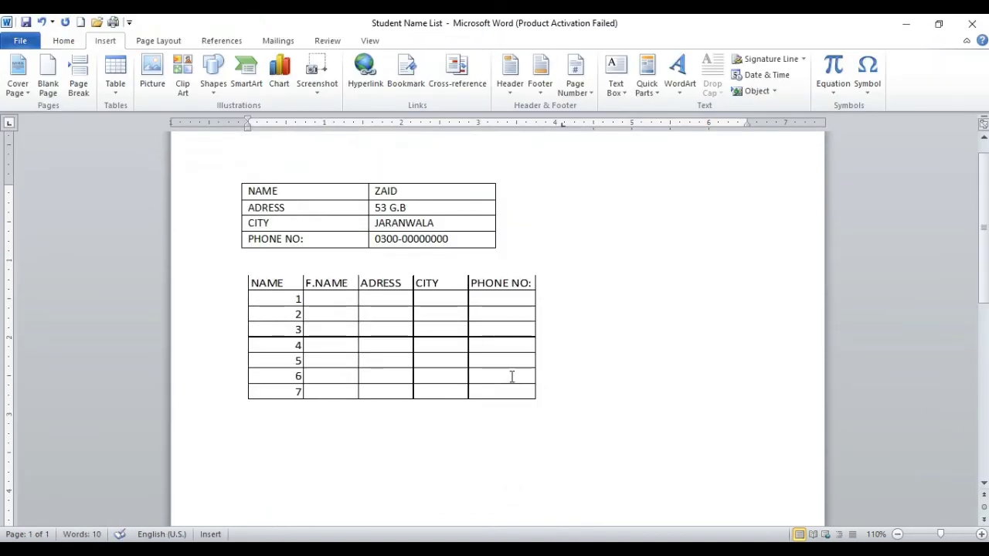
Delete the embedded Excel spreadsheet below the contact details table.
left_click(511, 376)
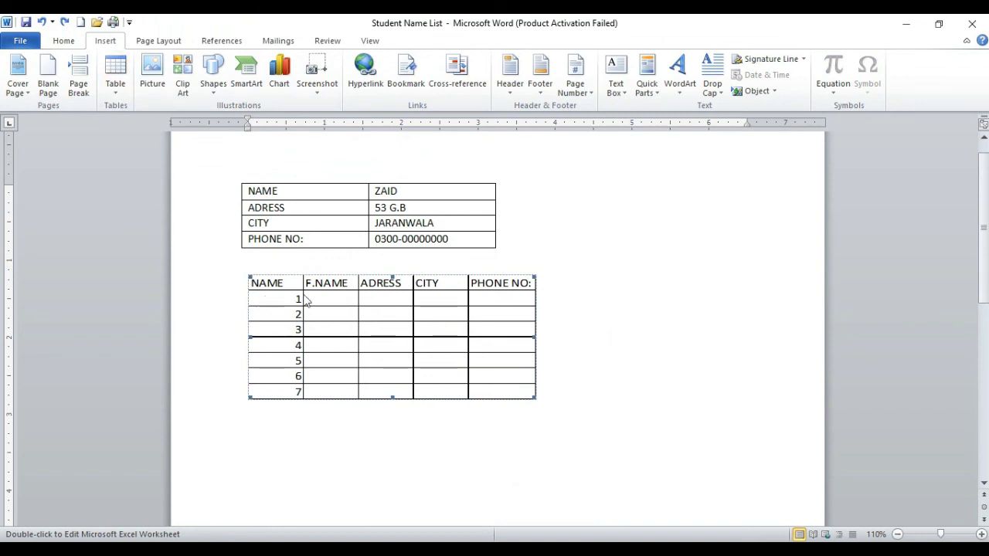
double_click(389, 326)
key("Delete")
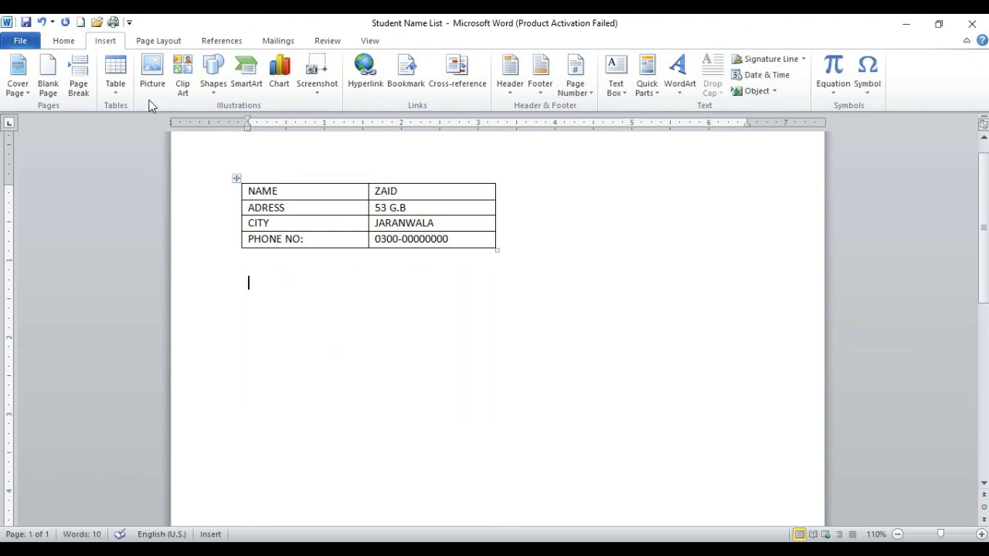
Insert the built-in With Subheads 1 quick table below the contact details table.
left_click(125, 90)
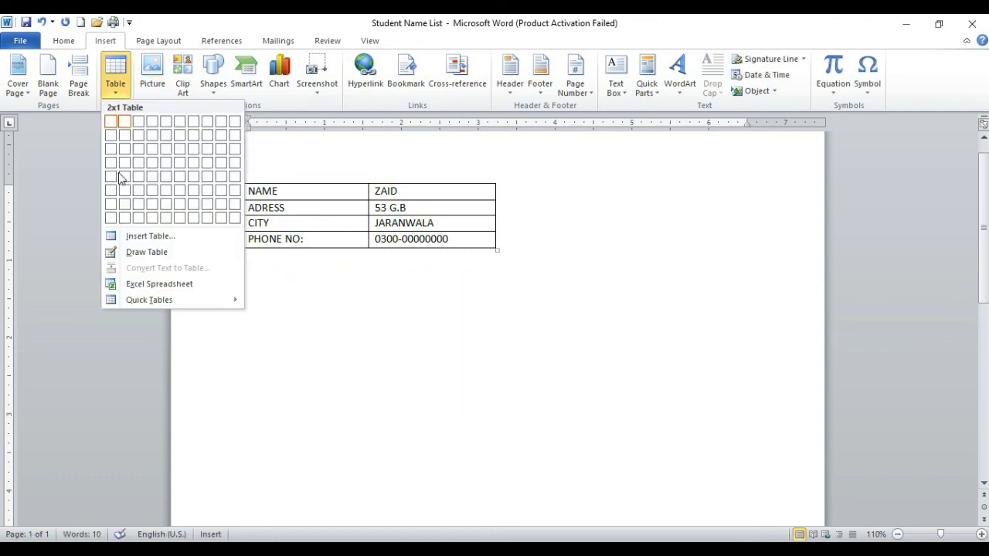
mouse_move(157, 301)
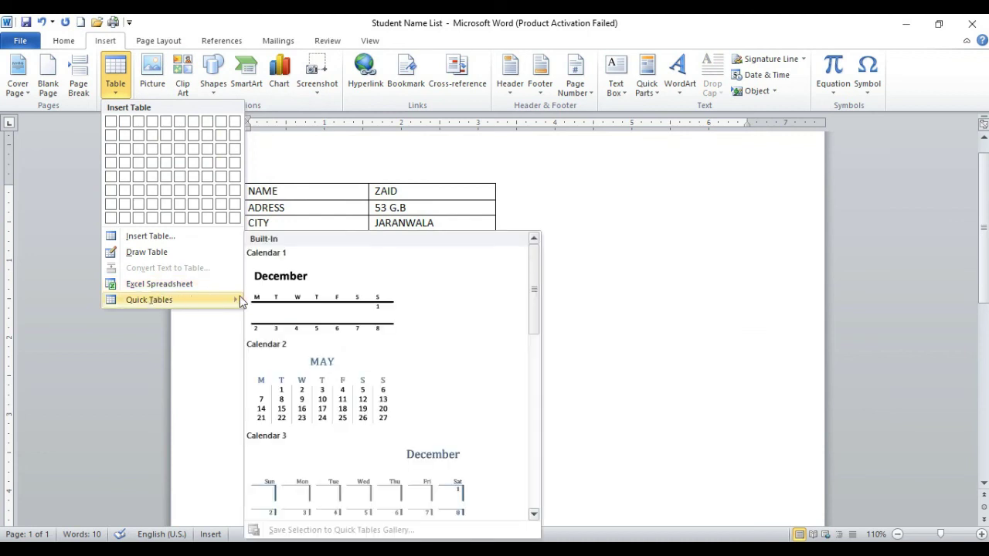
scroll(391, 331, "down", 5)
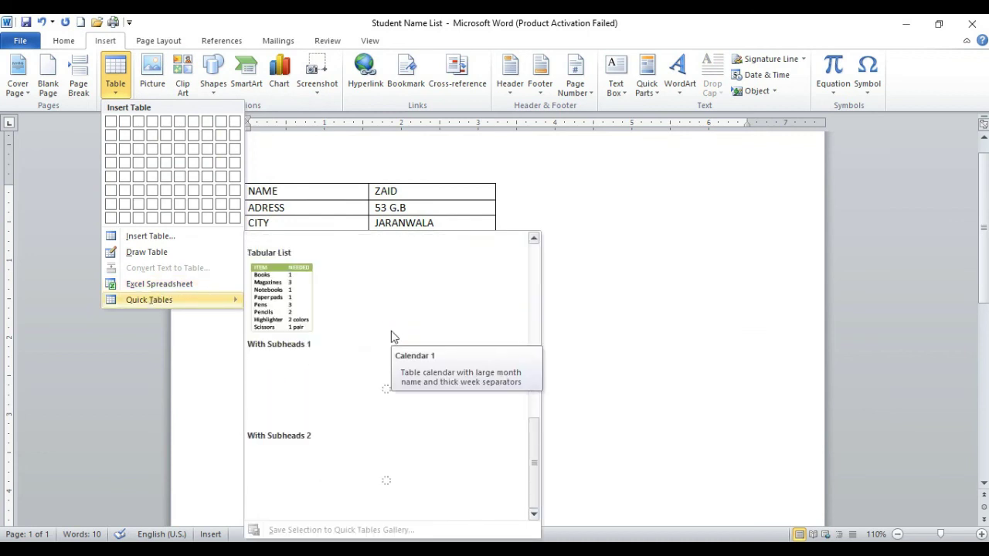
scroll(378, 325, "up", 5)
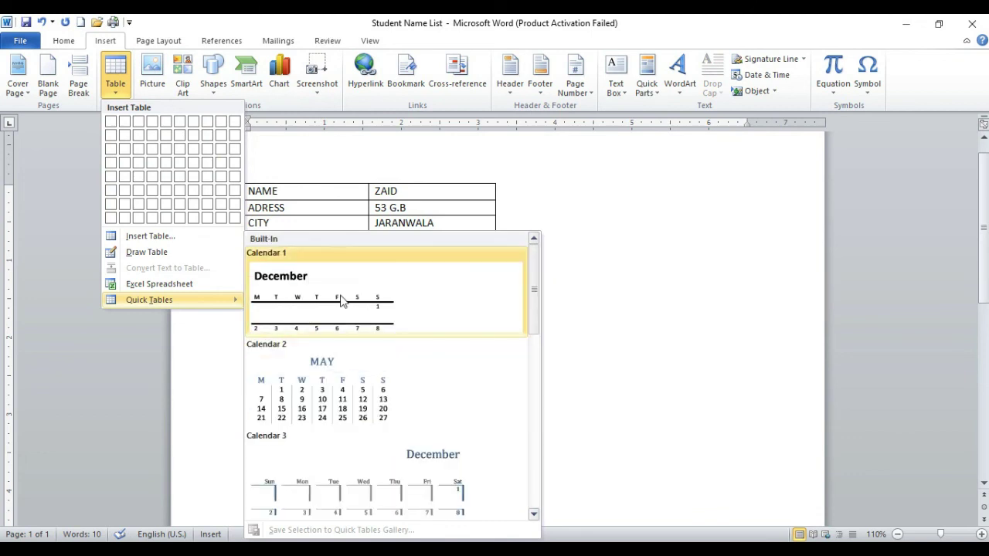
scroll(300, 382, "down", 5)
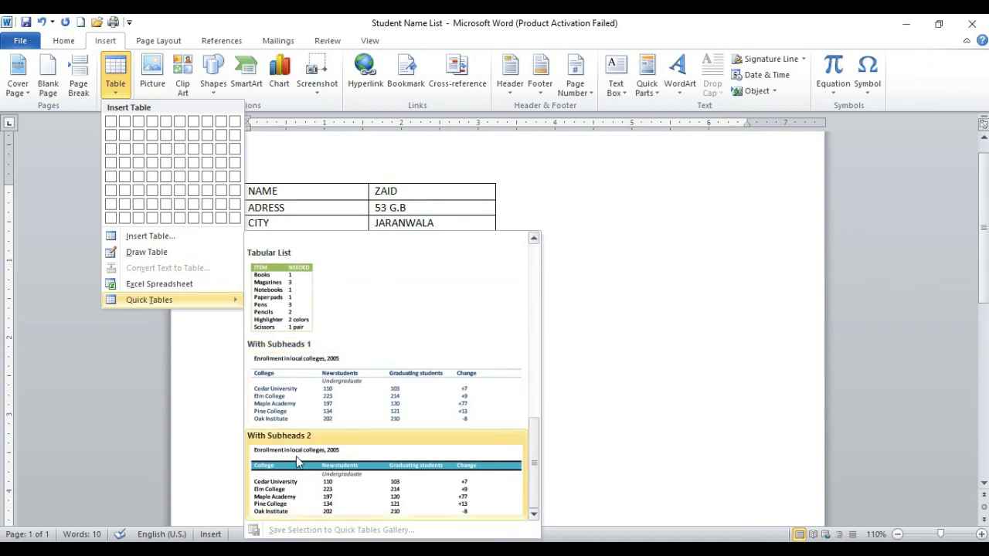
left_click(363, 386)
Add an empty line after the 3 in the New students cell of the Graduate section's Maple Academy row.
scroll(338, 315, "down", 2)
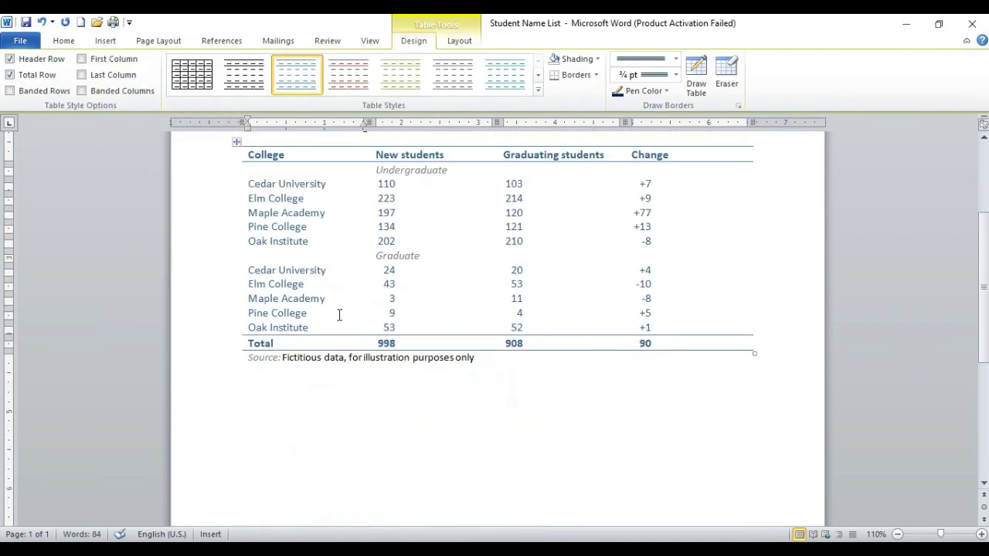
left_click(394, 272)
left_click(390, 298)
key("Return")
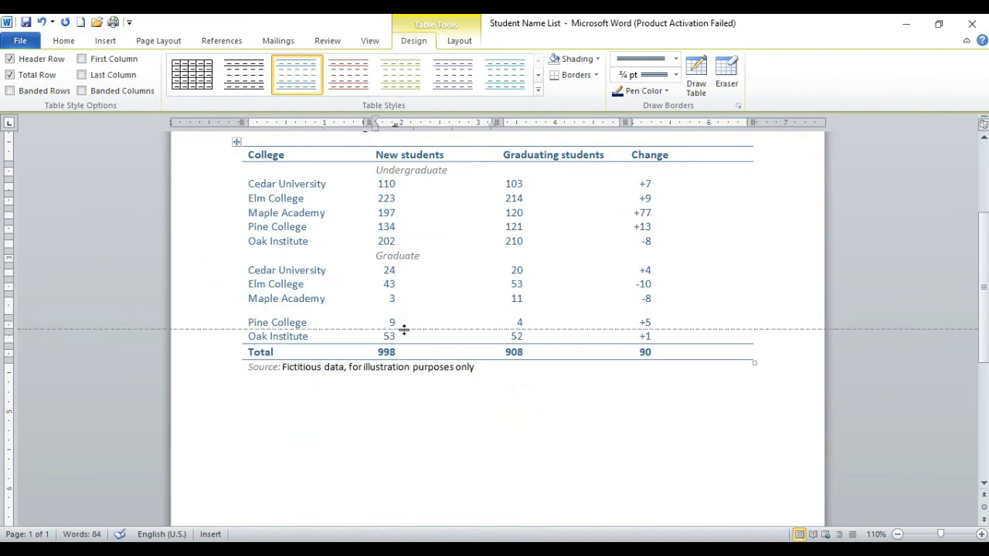
scroll(403, 329, "up", 4)
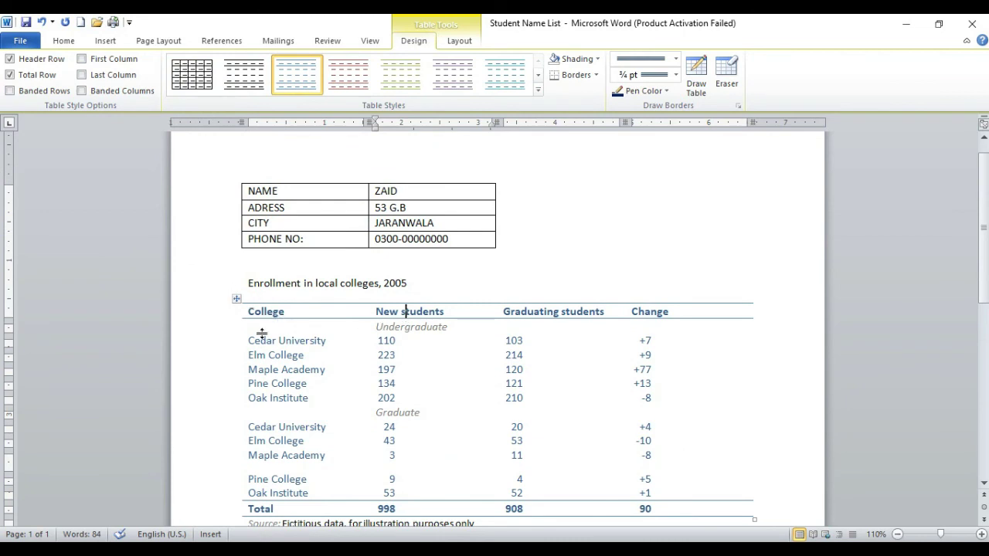
scroll(365, 325, "down", 2)
scroll(366, 324, "up", 4)
scroll(204, 160, "down", 2)
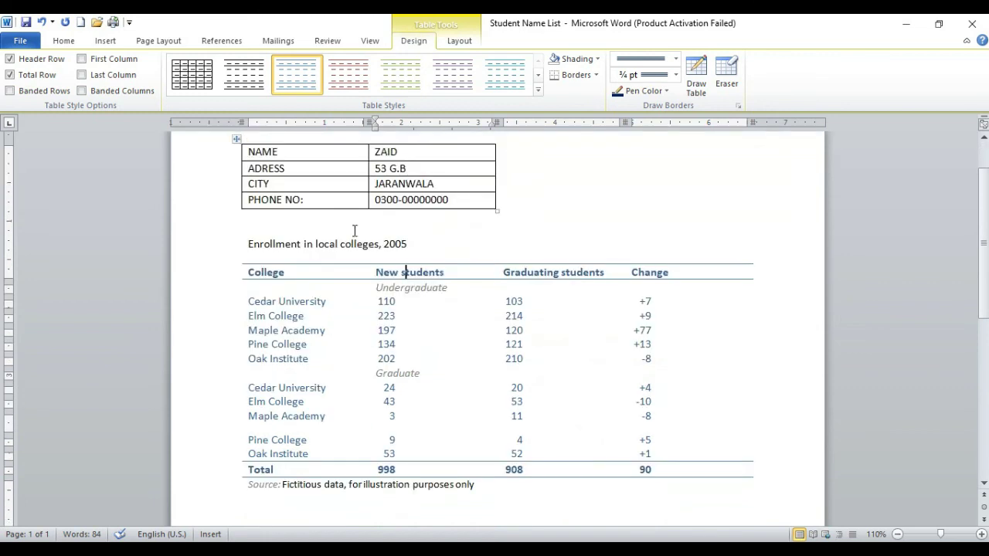
Examine the table design and layout options for the contact details table, and minimize the document window.
left_click(96, 42)
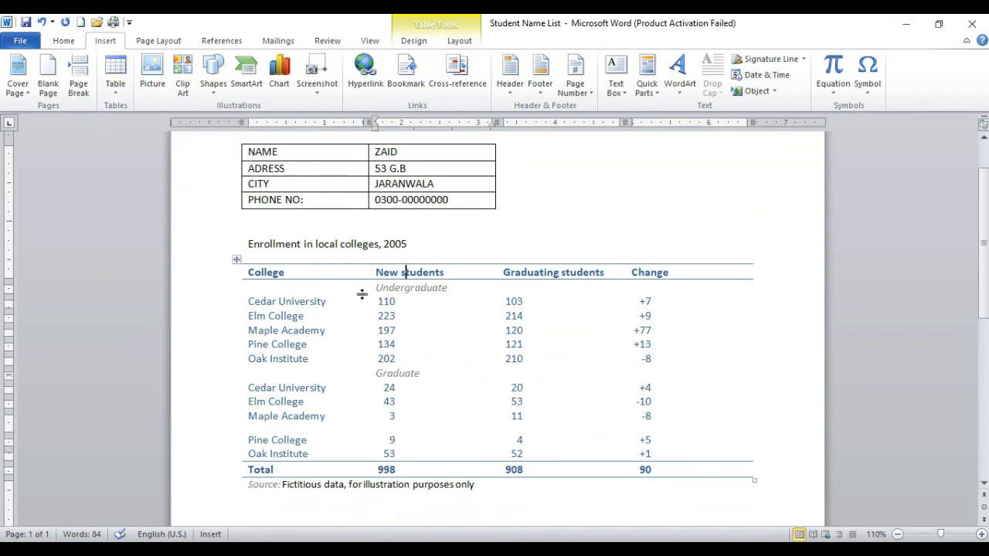
left_click(392, 183)
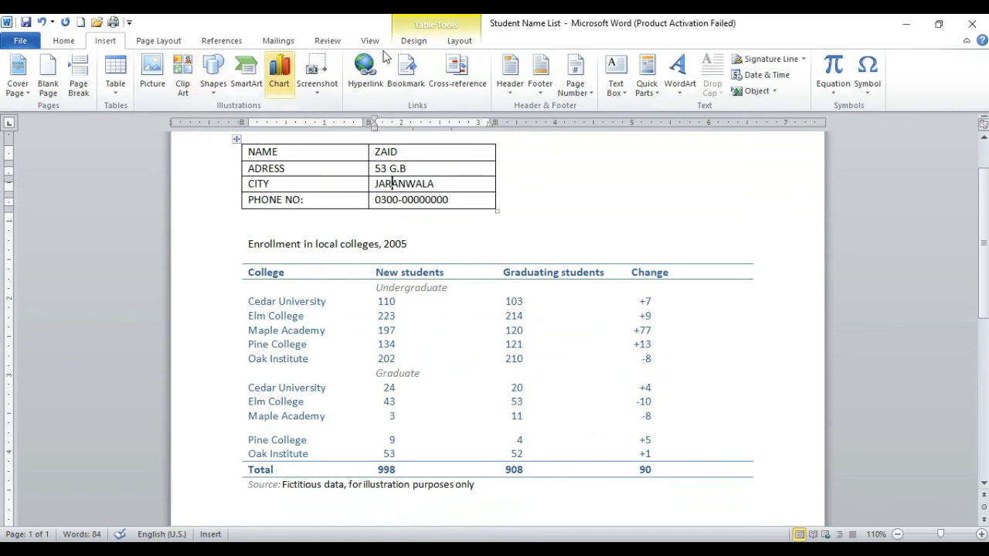
left_click(415, 42)
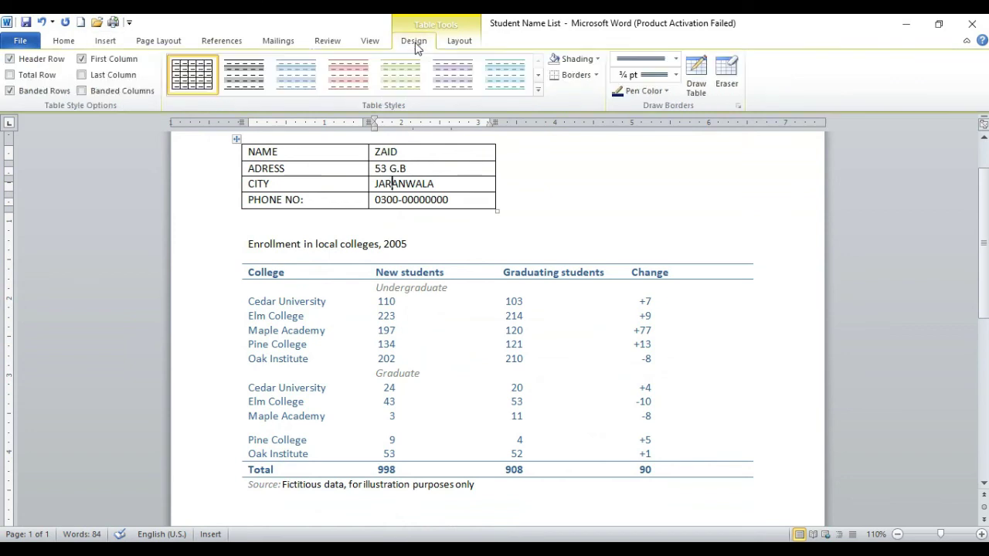
left_click(458, 45)
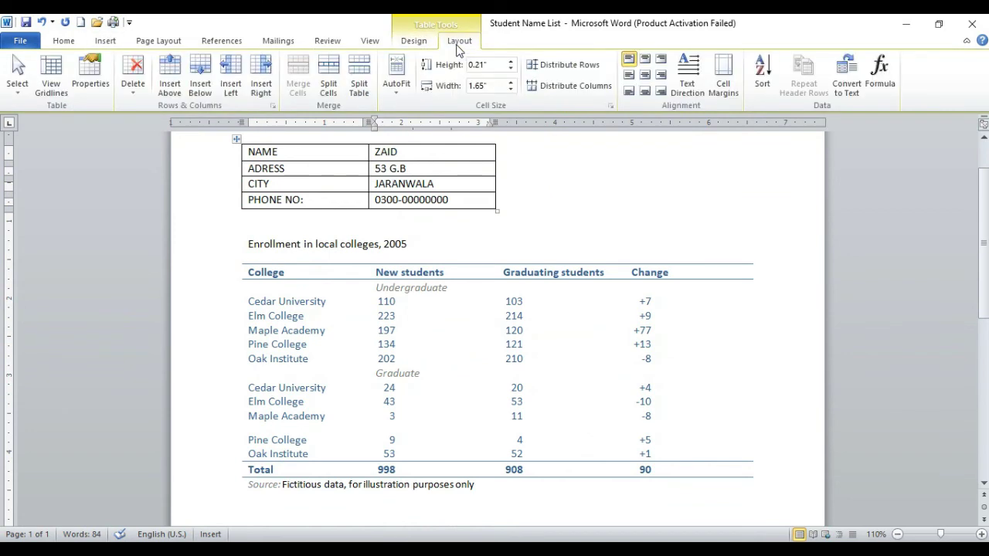
left_click(423, 43)
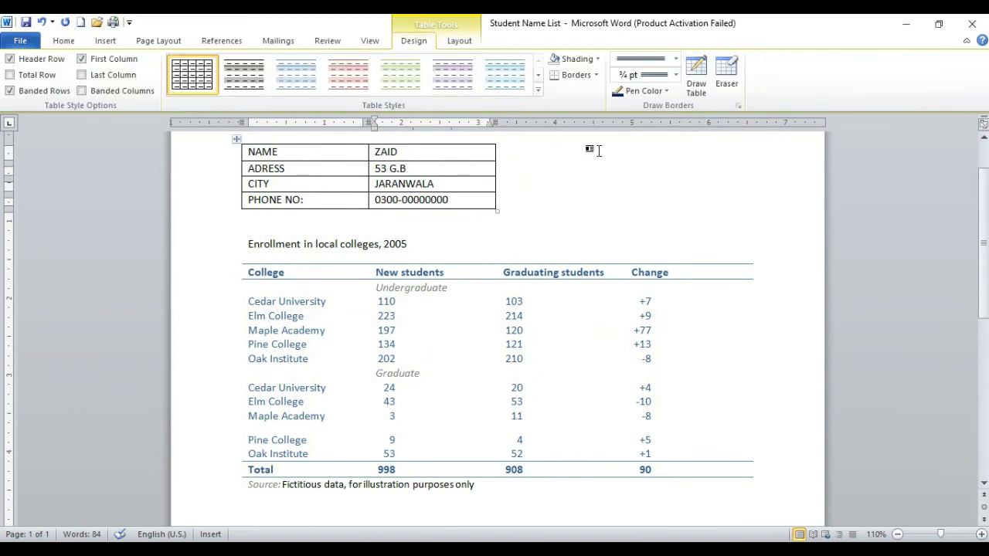
left_click(908, 23)
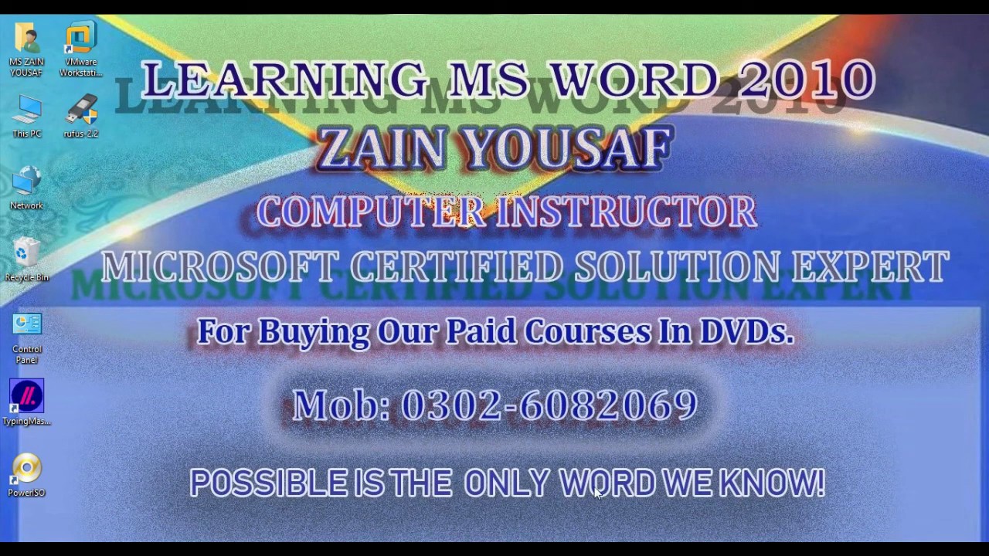